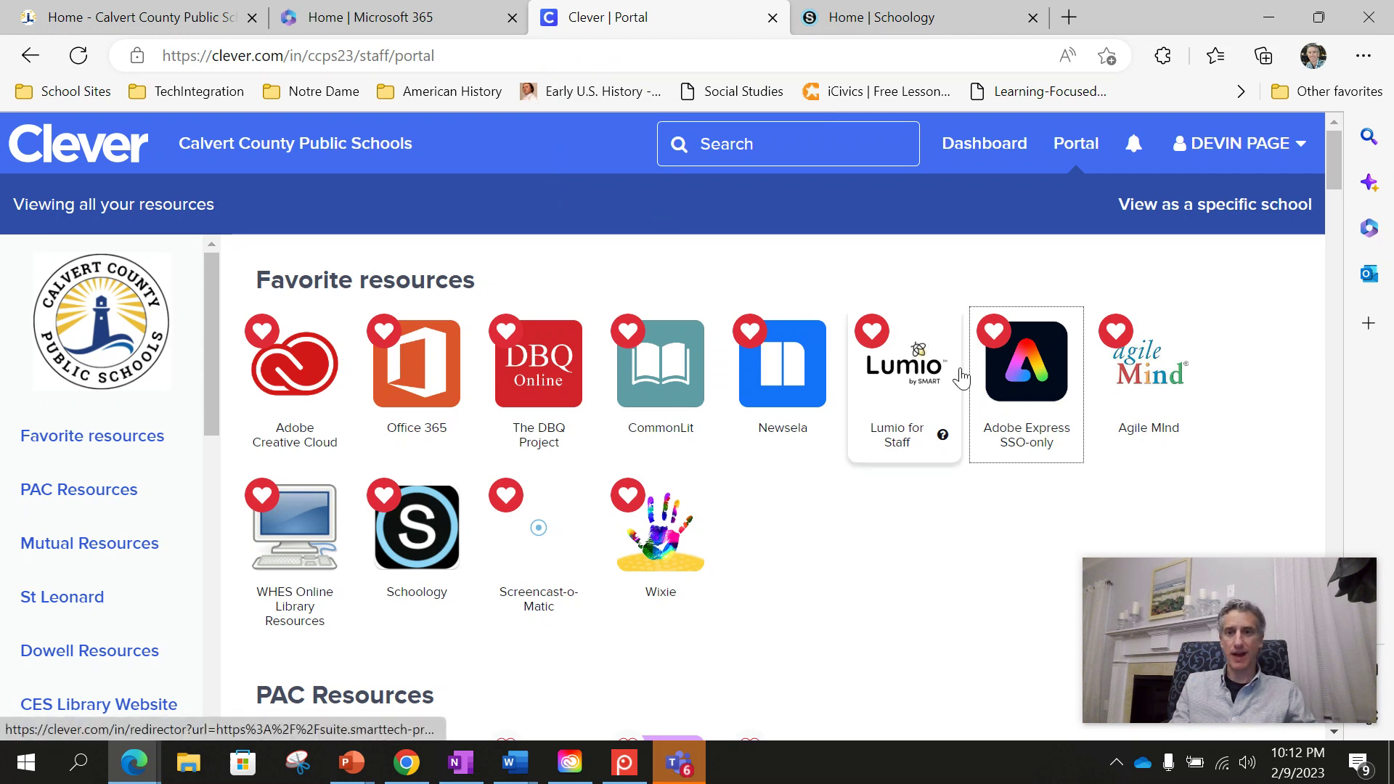
Scroll the Clever staff portal and launch the Adobe Express SSO resource tile.
click(1025, 428)
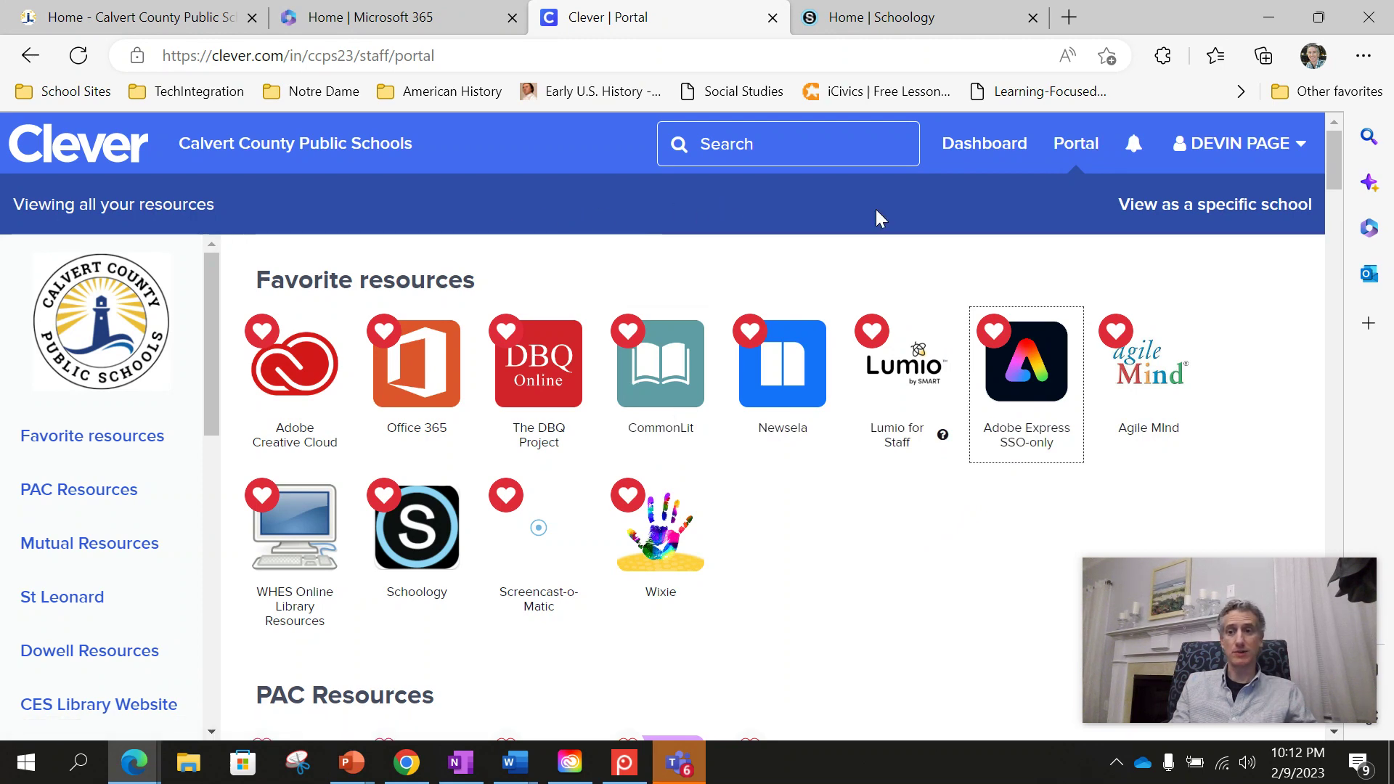
drag(1335, 147, 1305, 738)
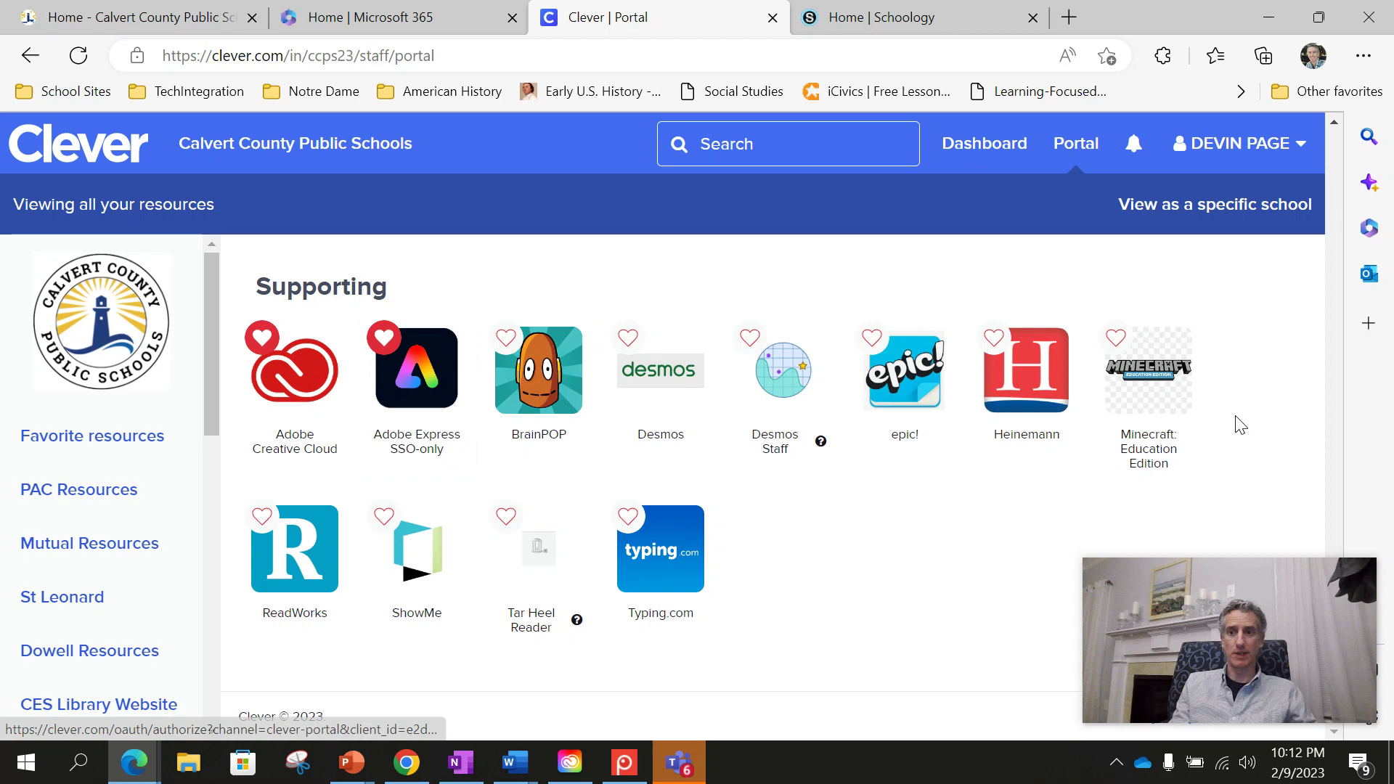
scroll(1227, 465, up, 5)
scroll(1270, 473, up, 5)
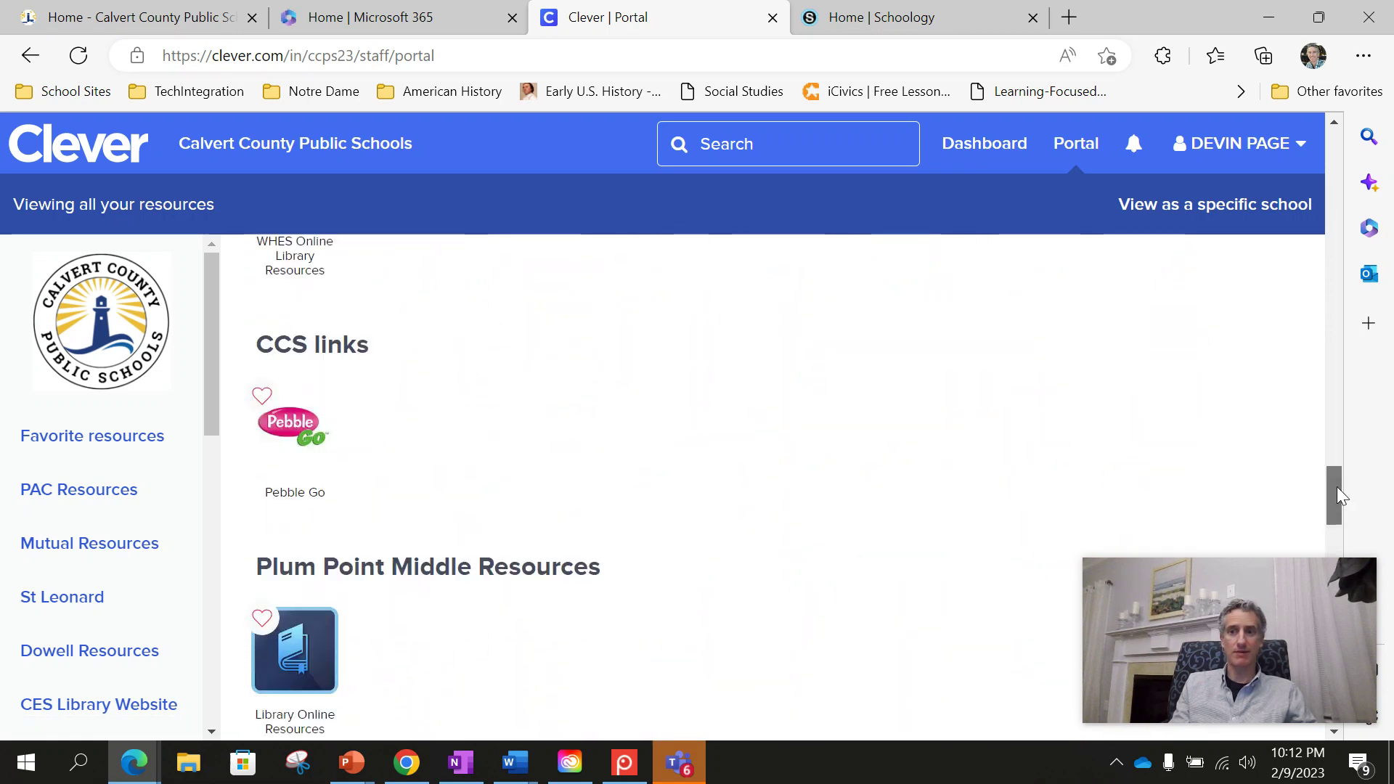
drag(1336, 508, 1325, 156)
click(1045, 375)
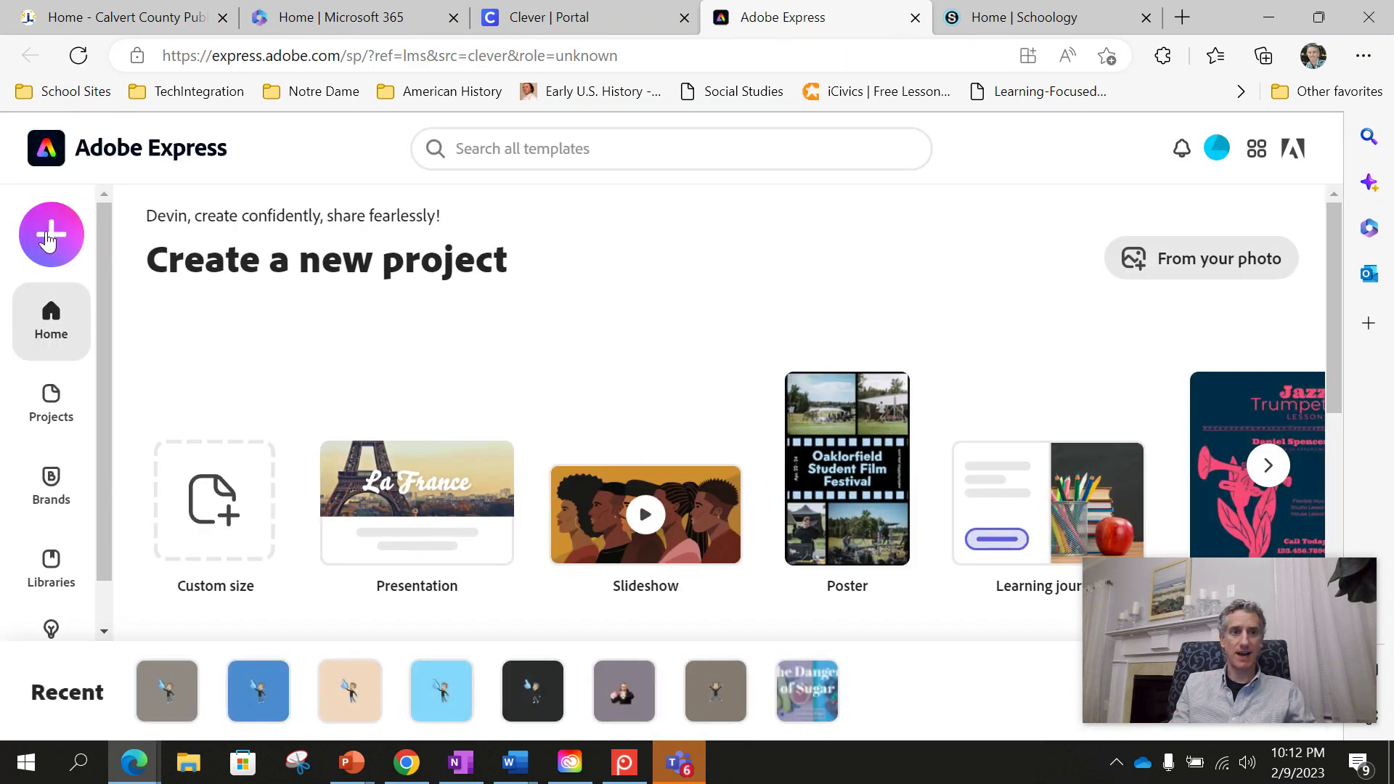
Start the Remove background quick action and browse the device for an image to upload.
click(52, 246)
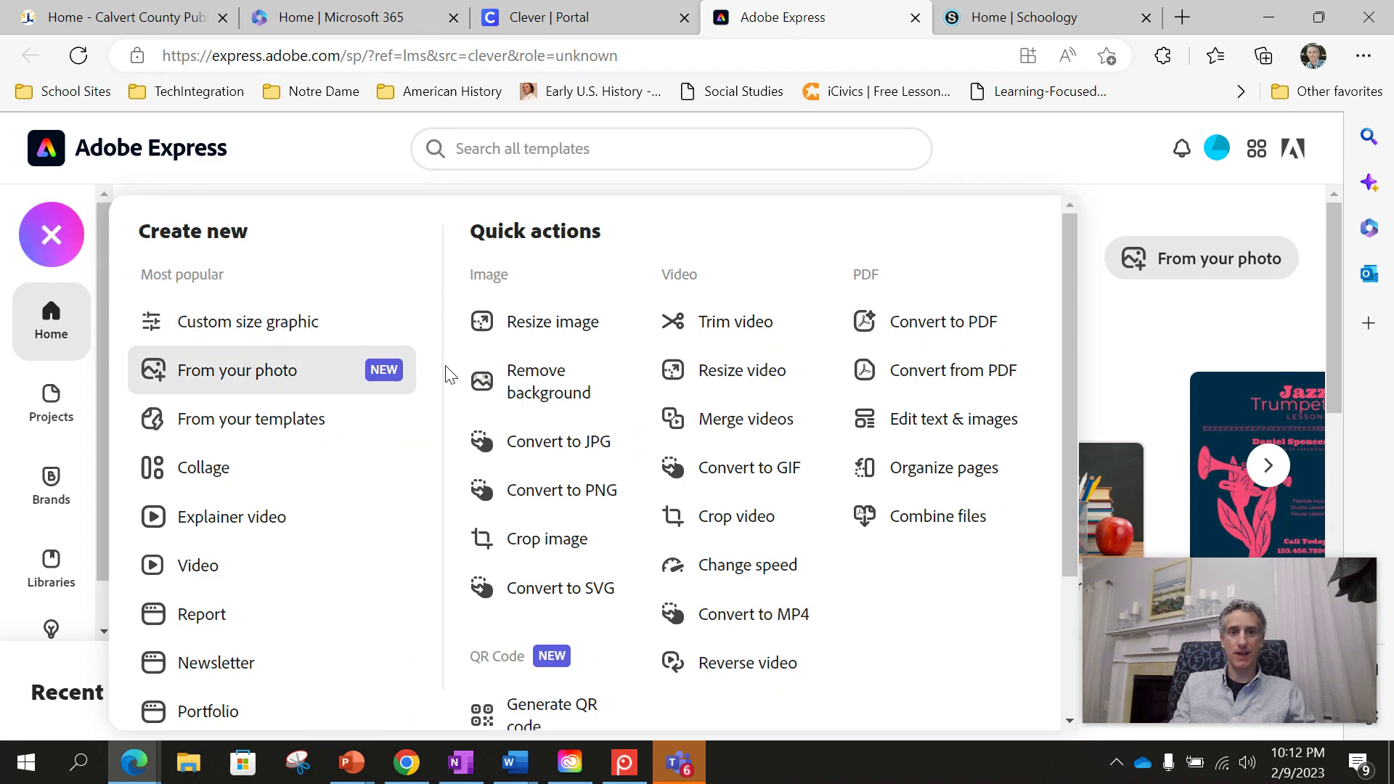
click(555, 390)
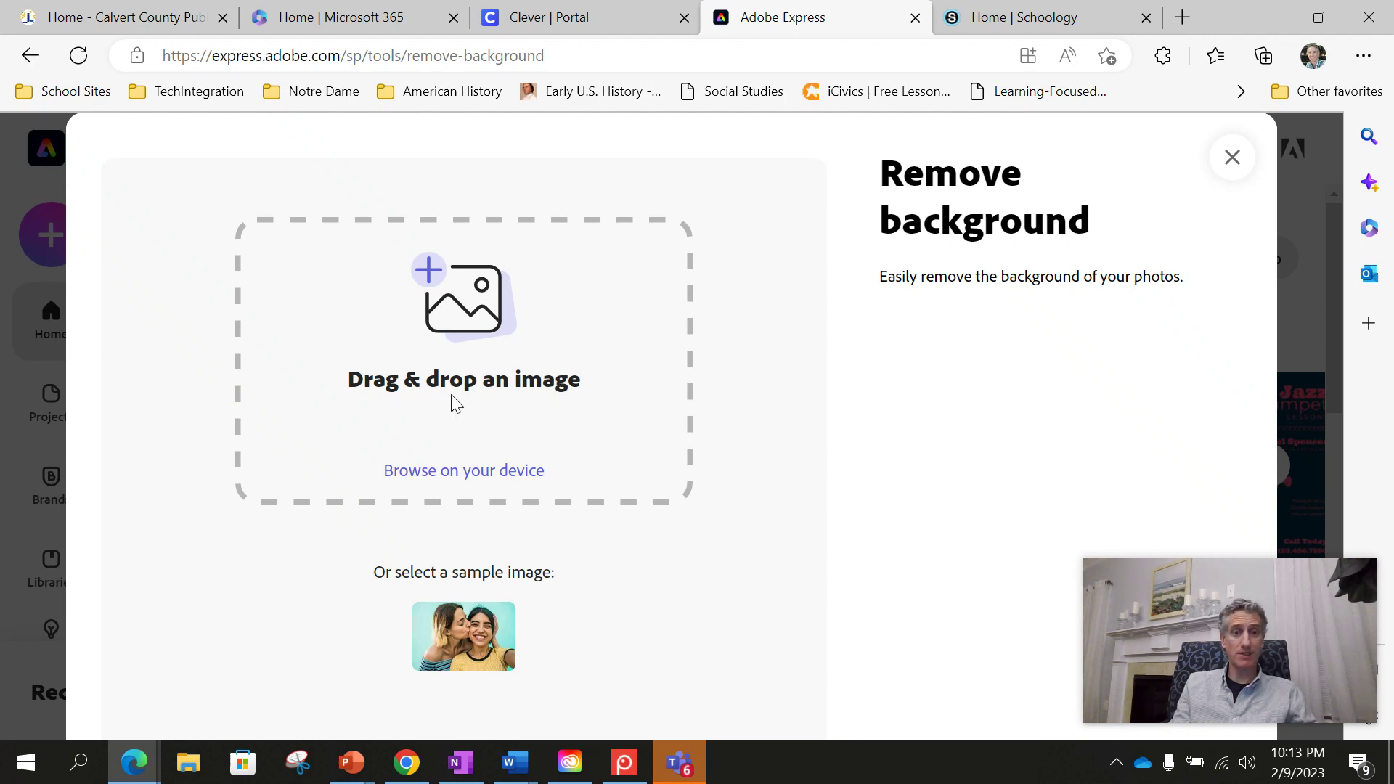
click(482, 476)
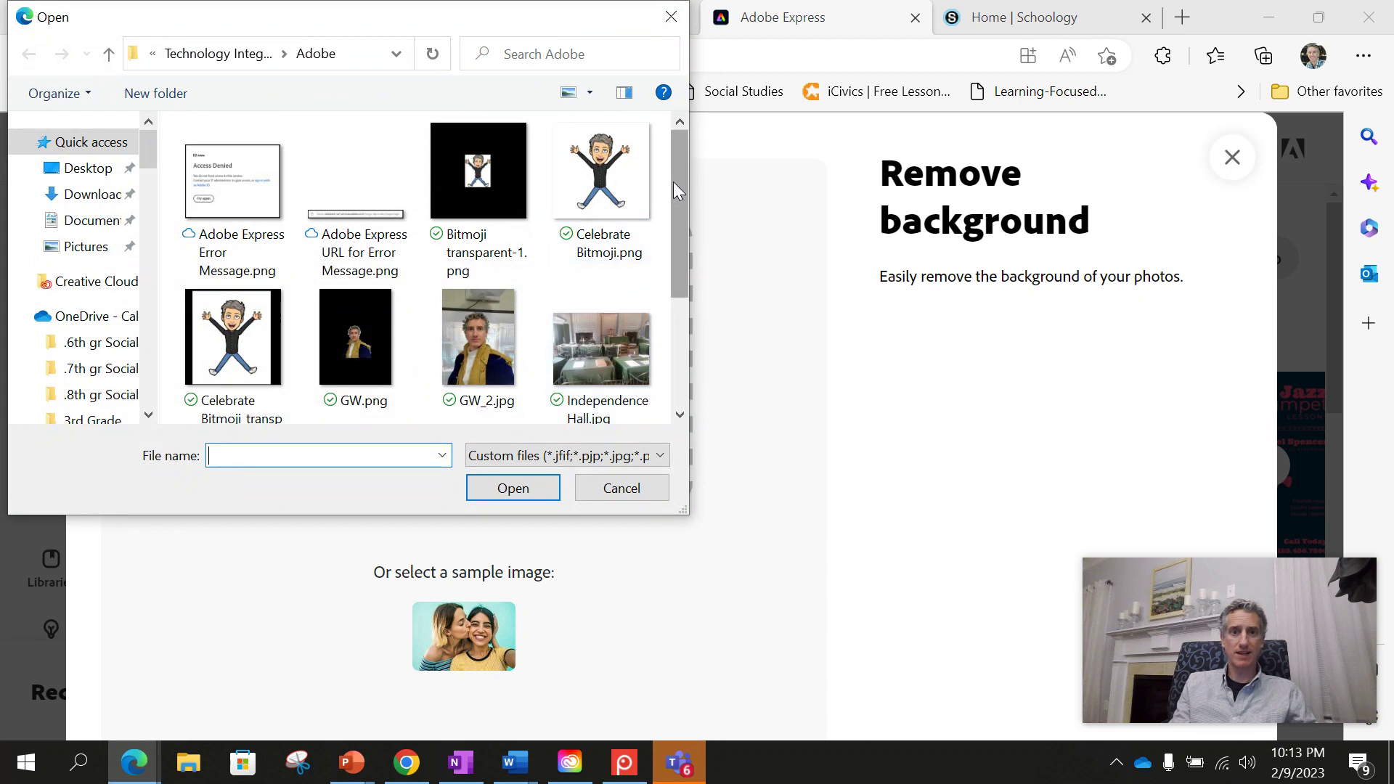
Upload Pointing Bitmoji.png from the Open dialog for background removal.
drag(673, 182, 673, 305)
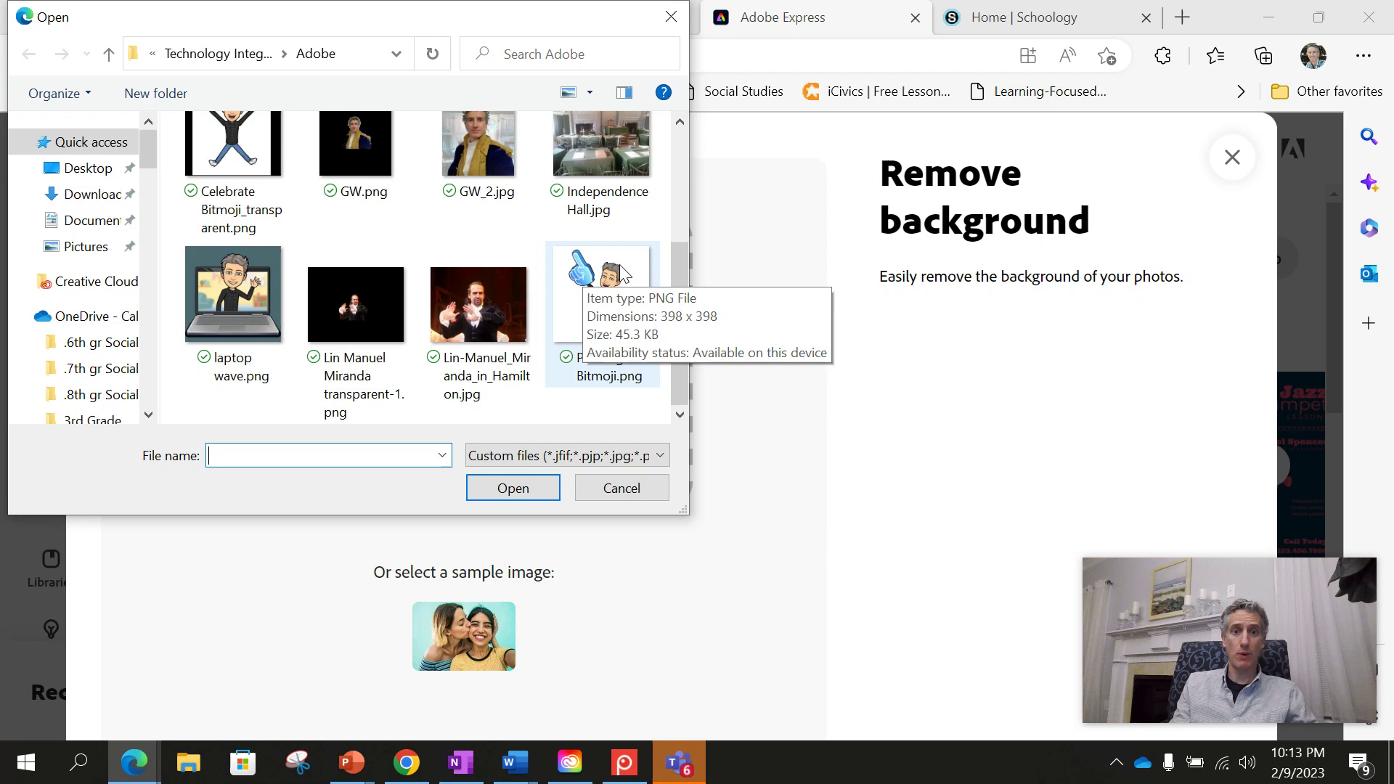
click(566, 298)
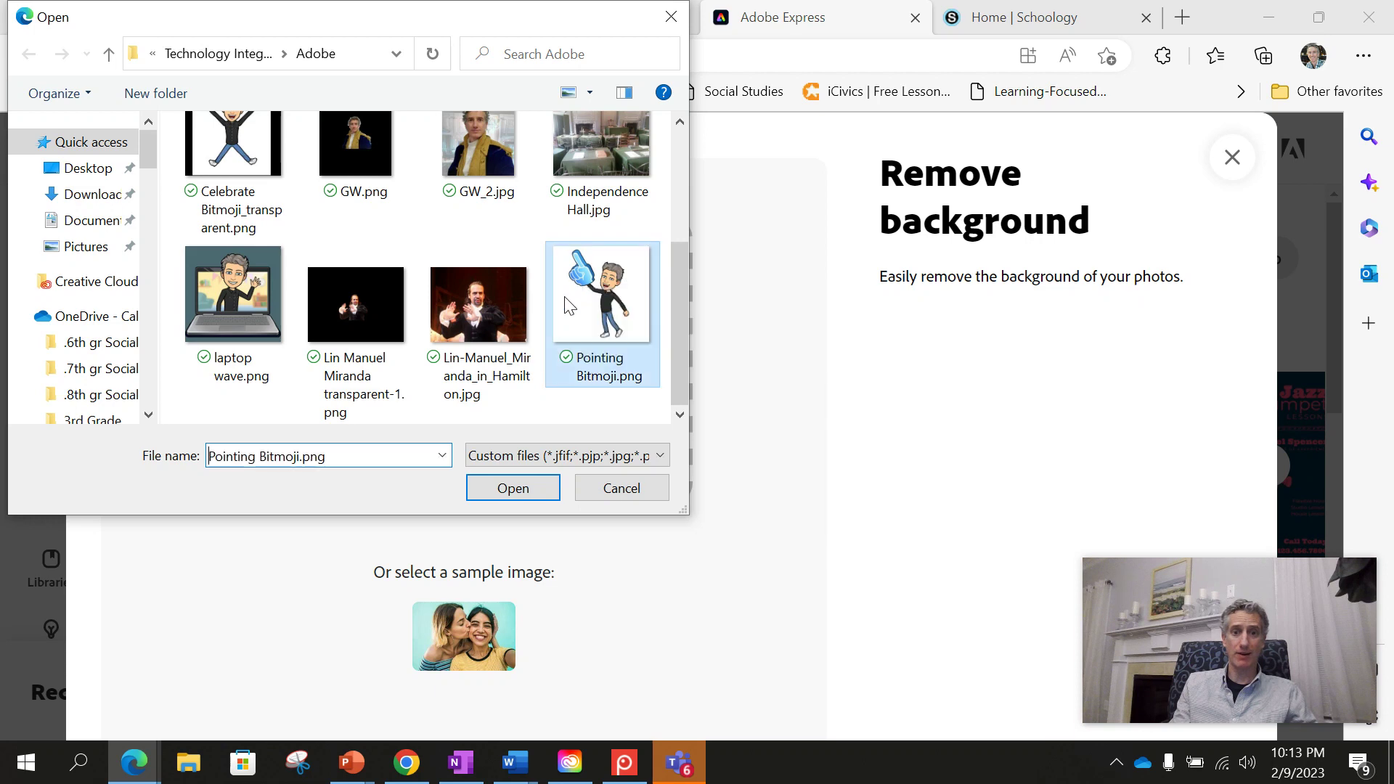
click(512, 487)
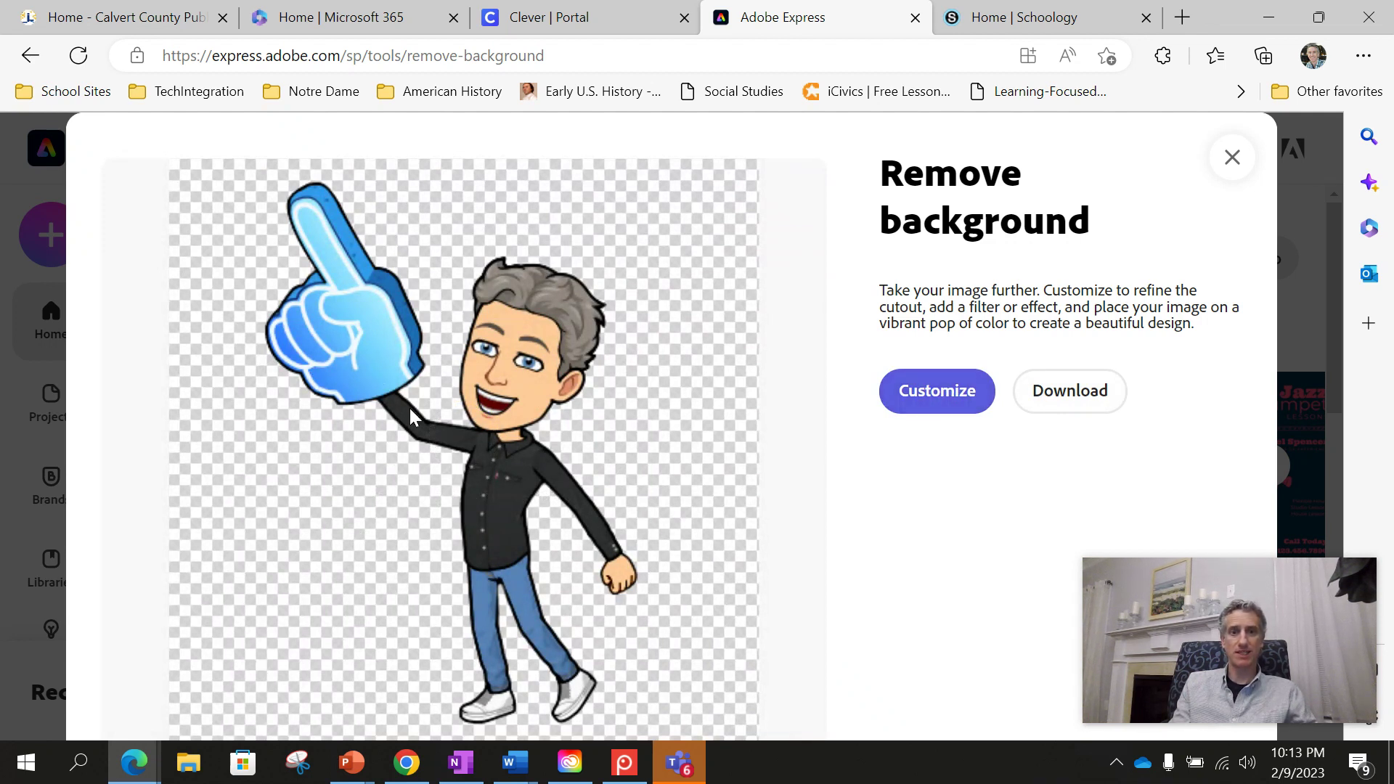
Open the cutout as an editor project and rename it 'Bitmoji Pointing Transparent'.
click(1063, 397)
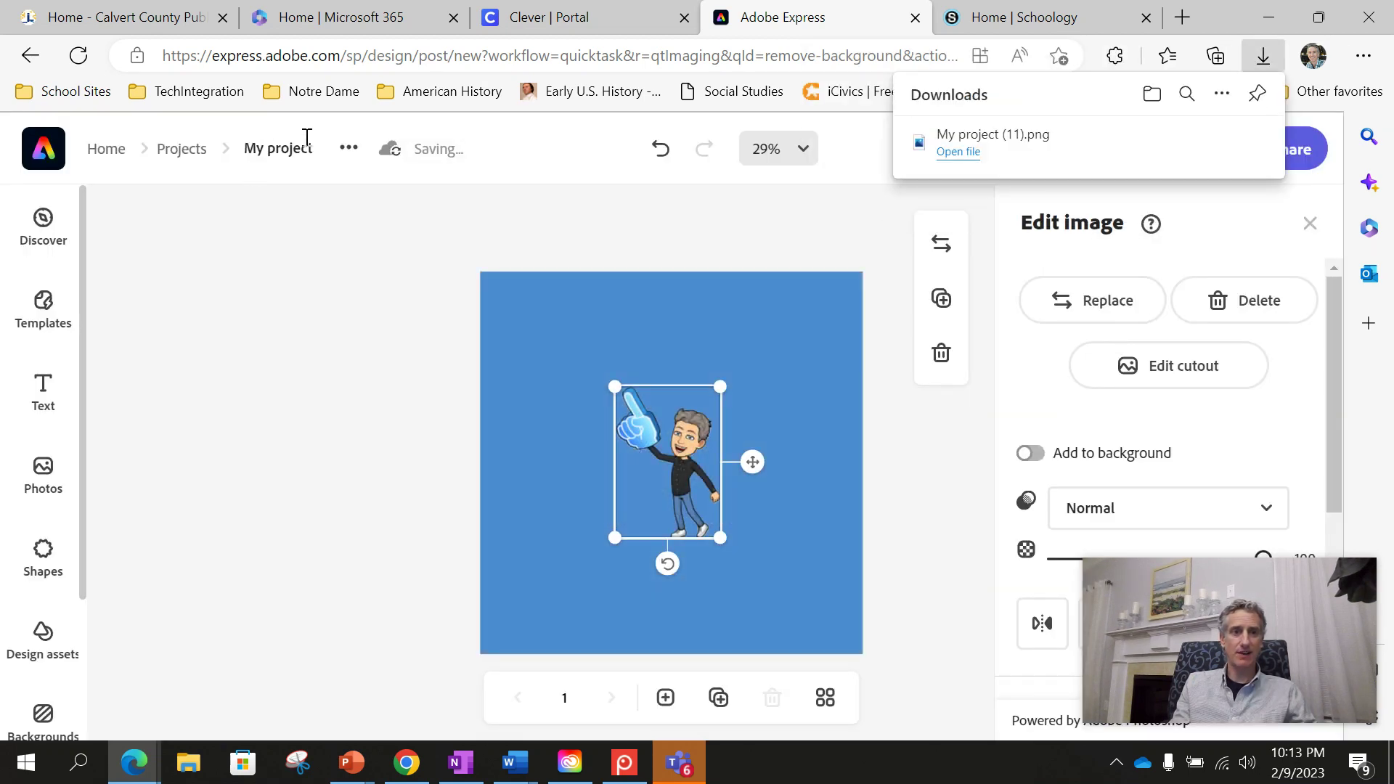
click(315, 149)
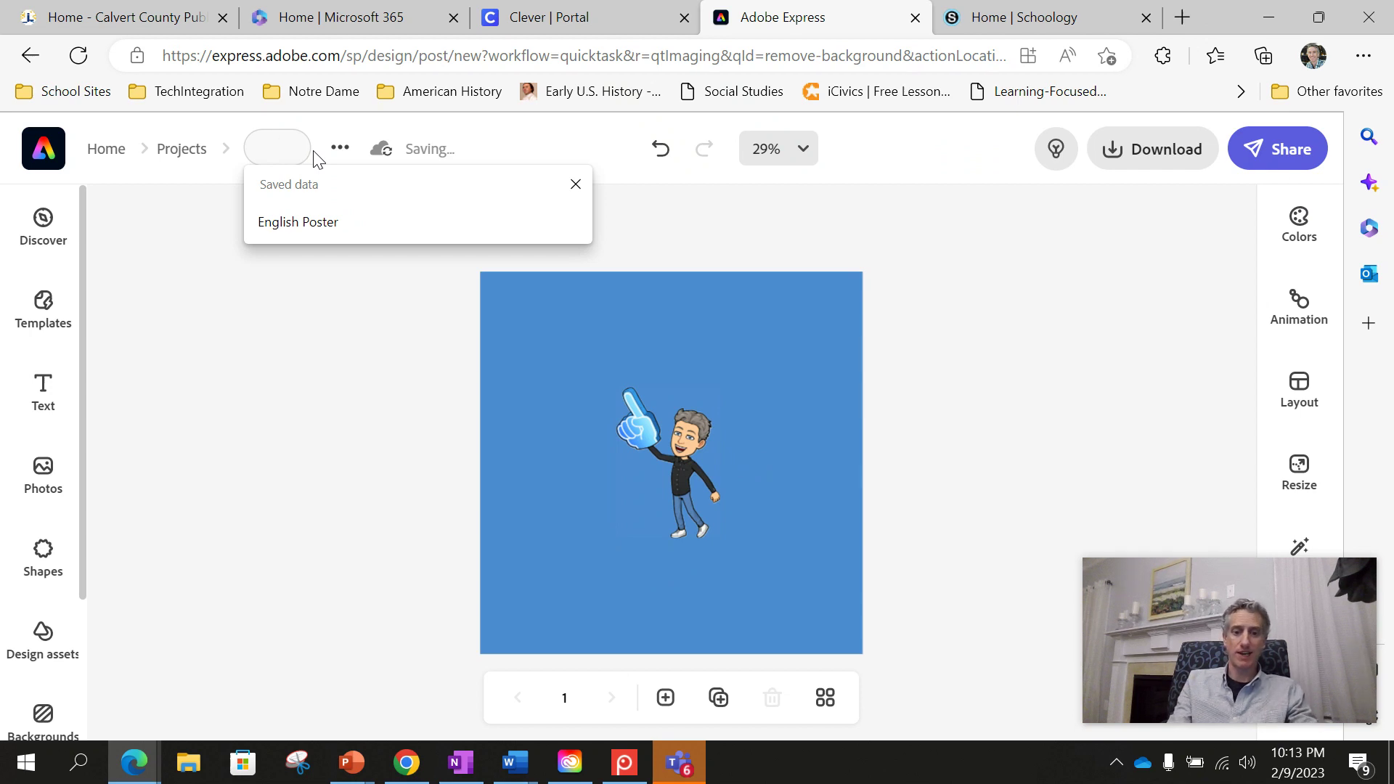
text(Bitm)
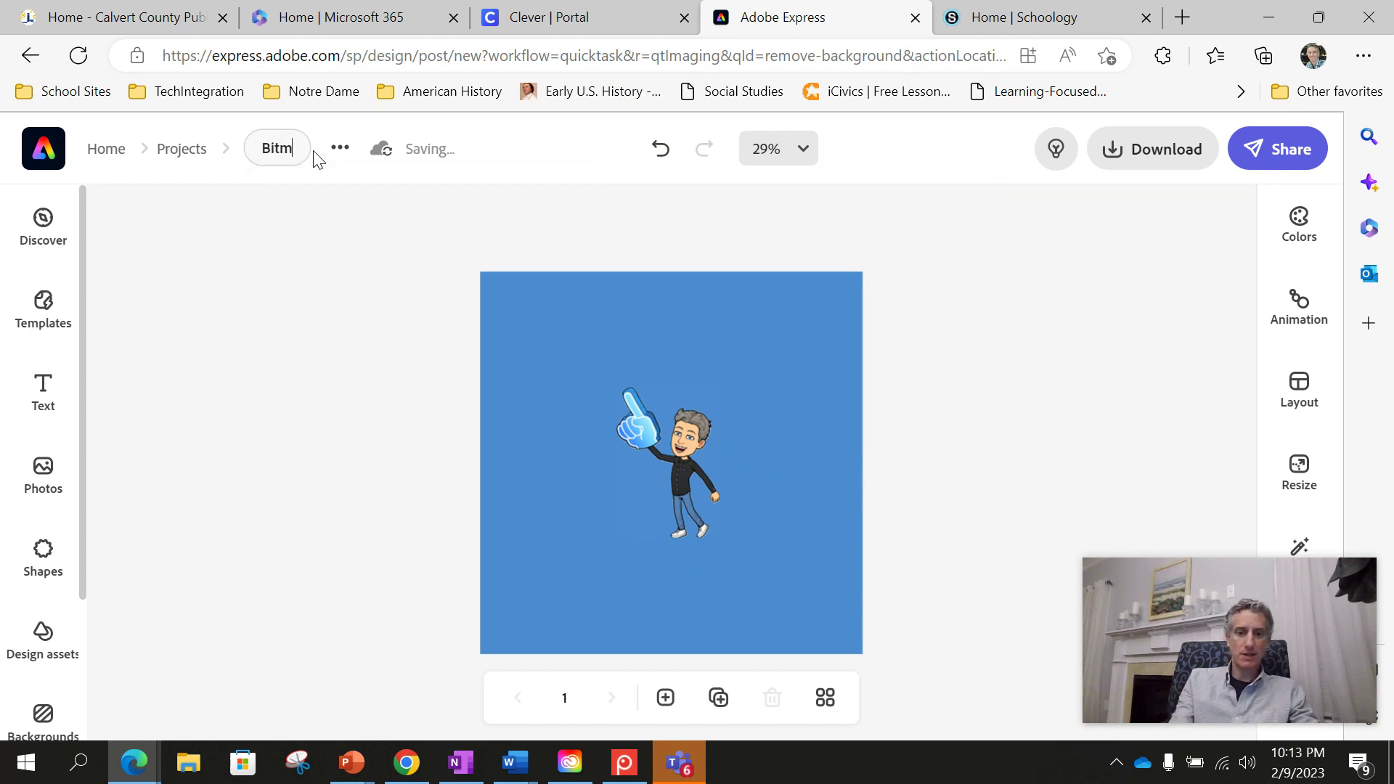
text(oji )
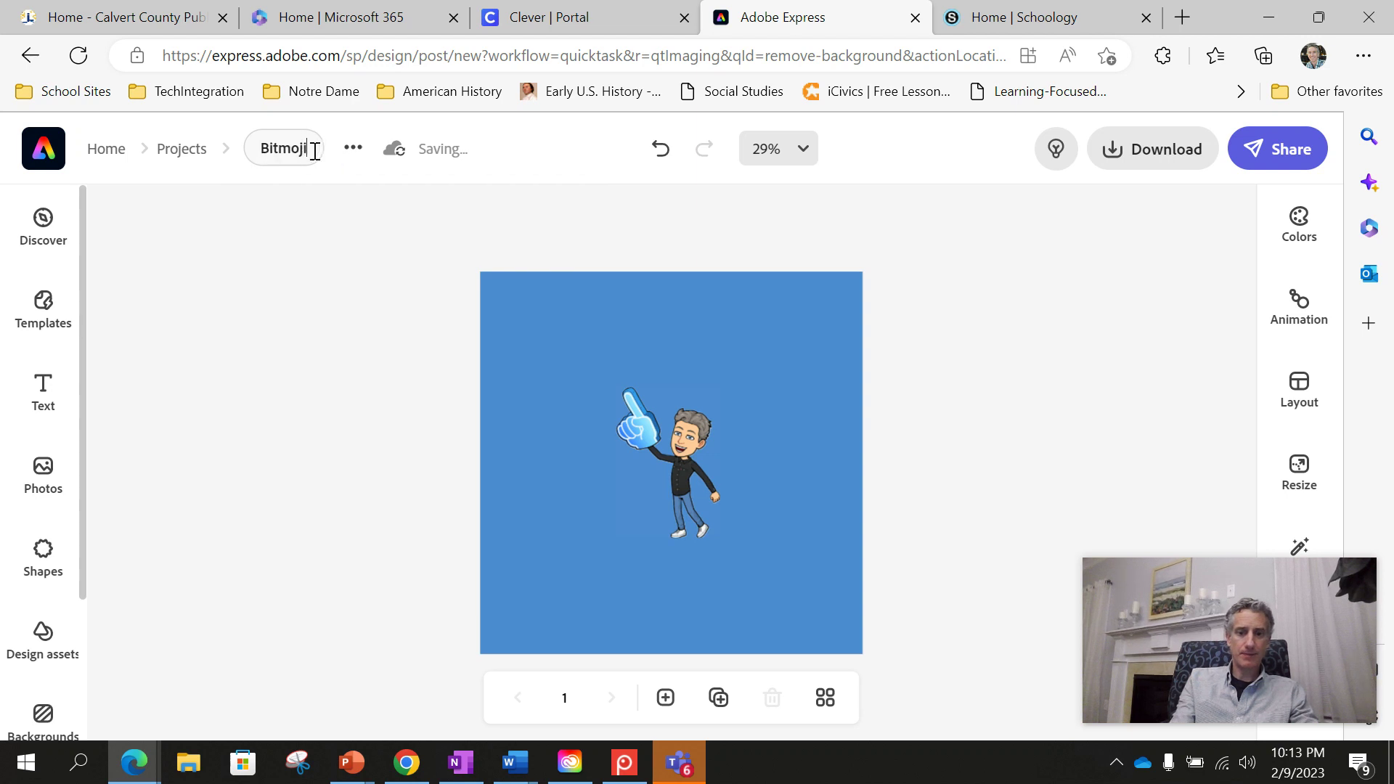
text(Poin)
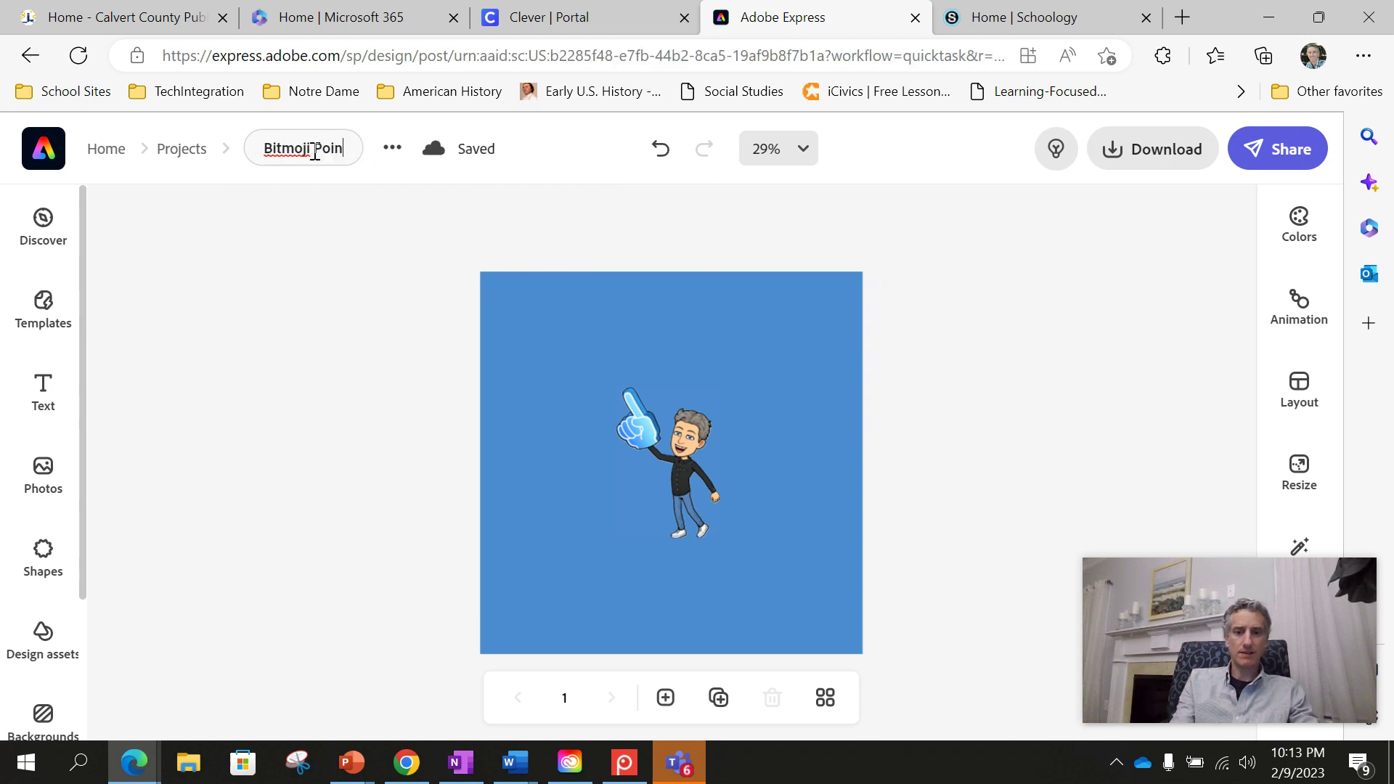
text(ting Transp)
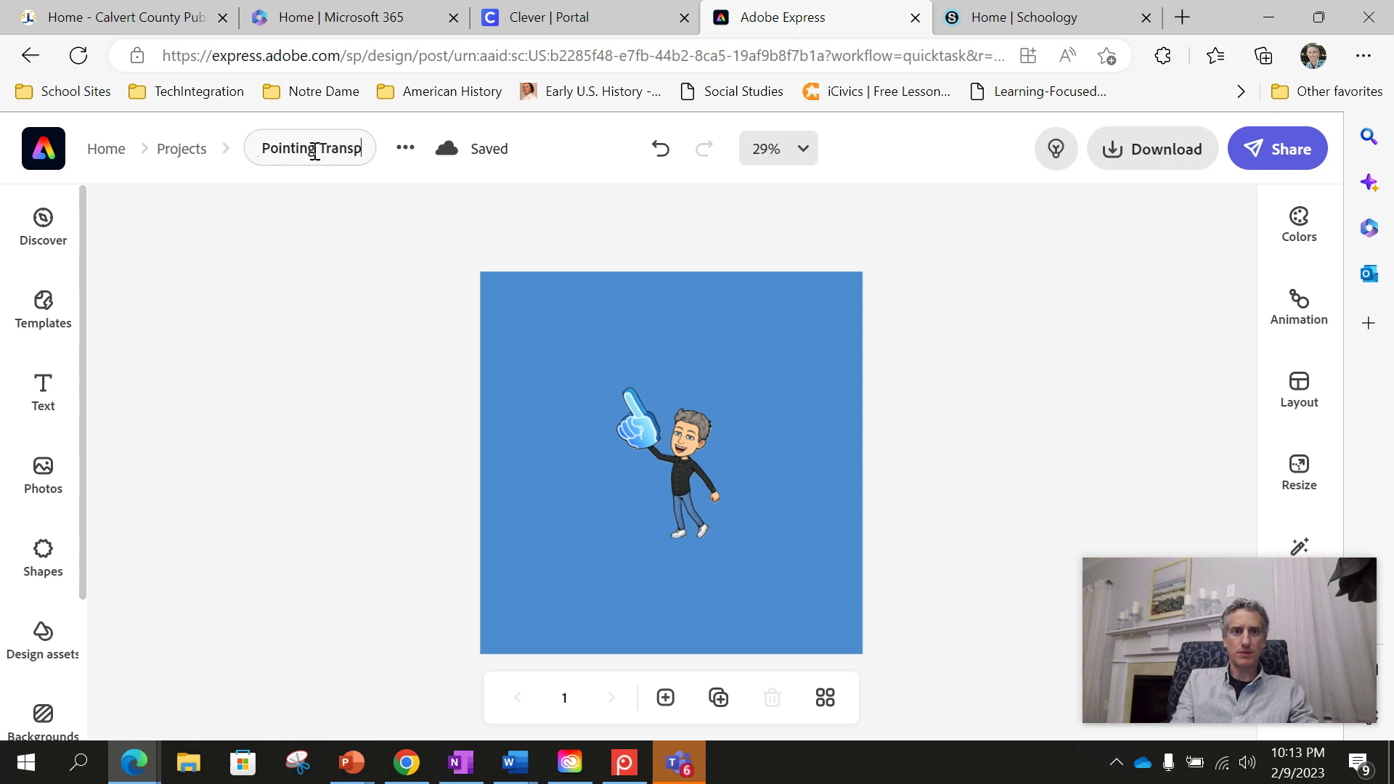
text(arent)
click(341, 311)
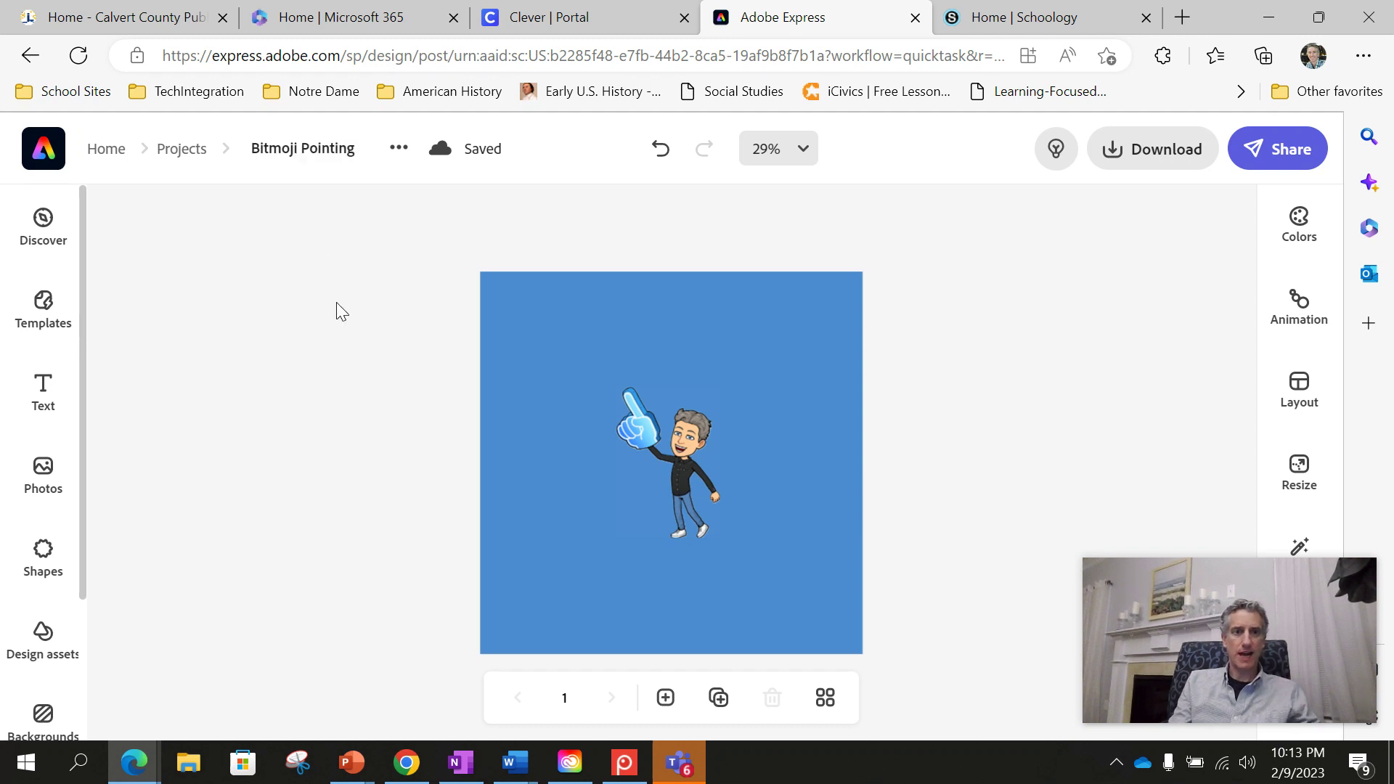
Download the design as a PNG with transparent background and show it in its folder.
click(1144, 153)
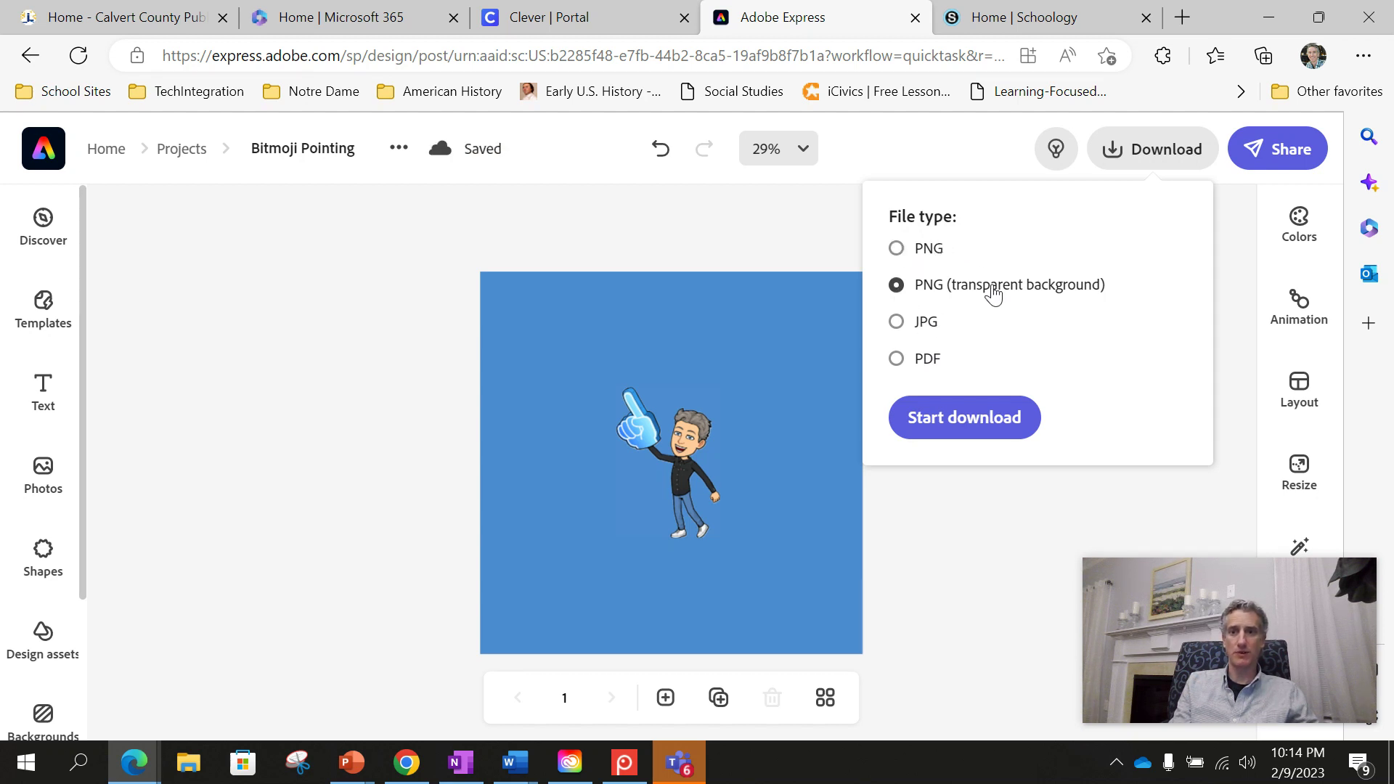
click(962, 418)
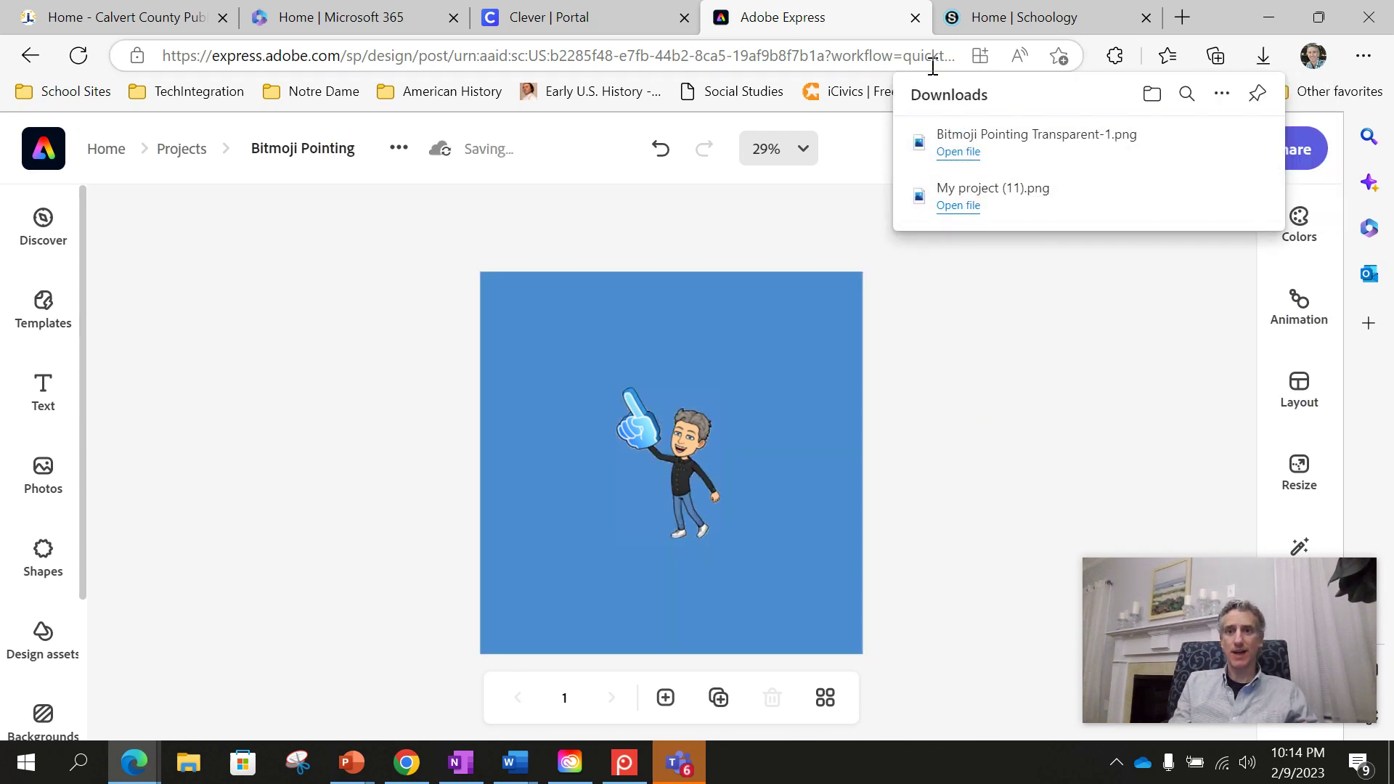
mouse_move(1034, 141)
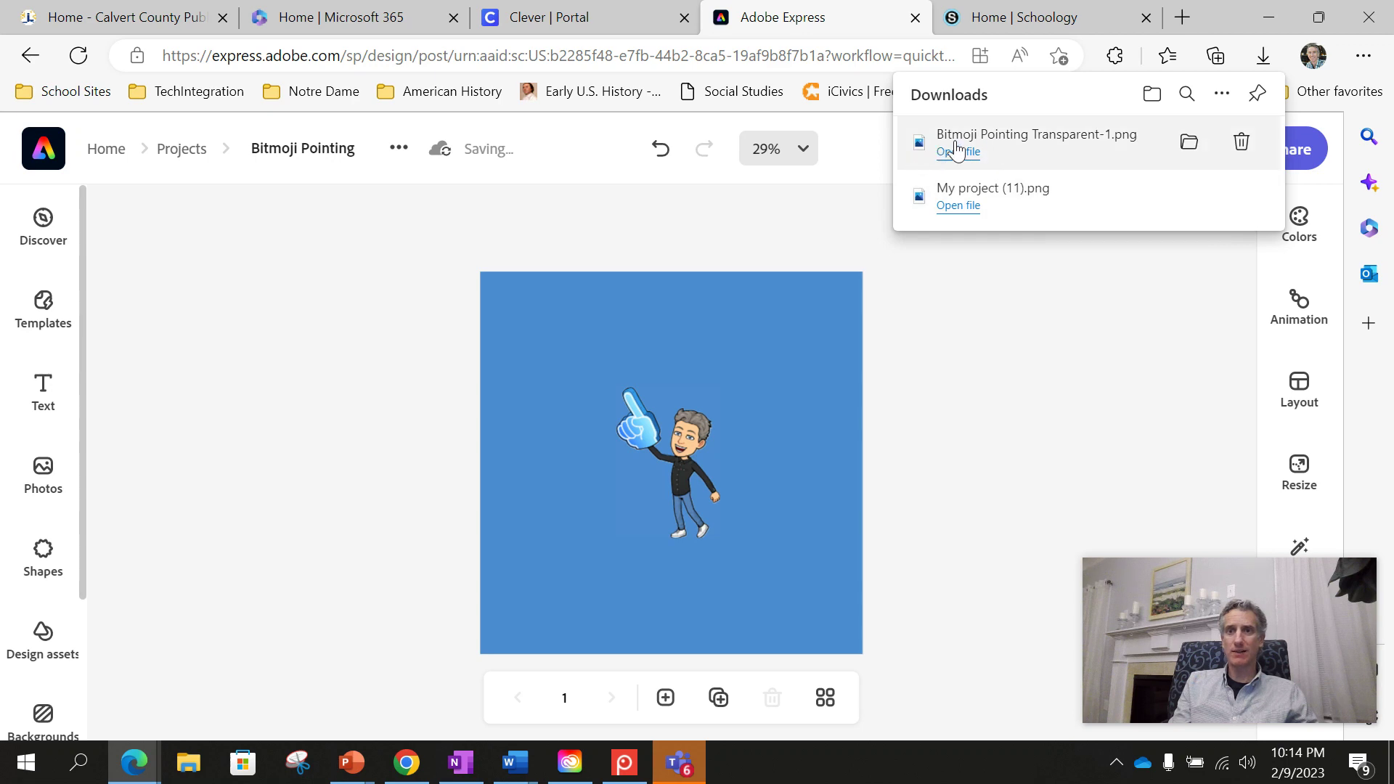
click(1190, 145)
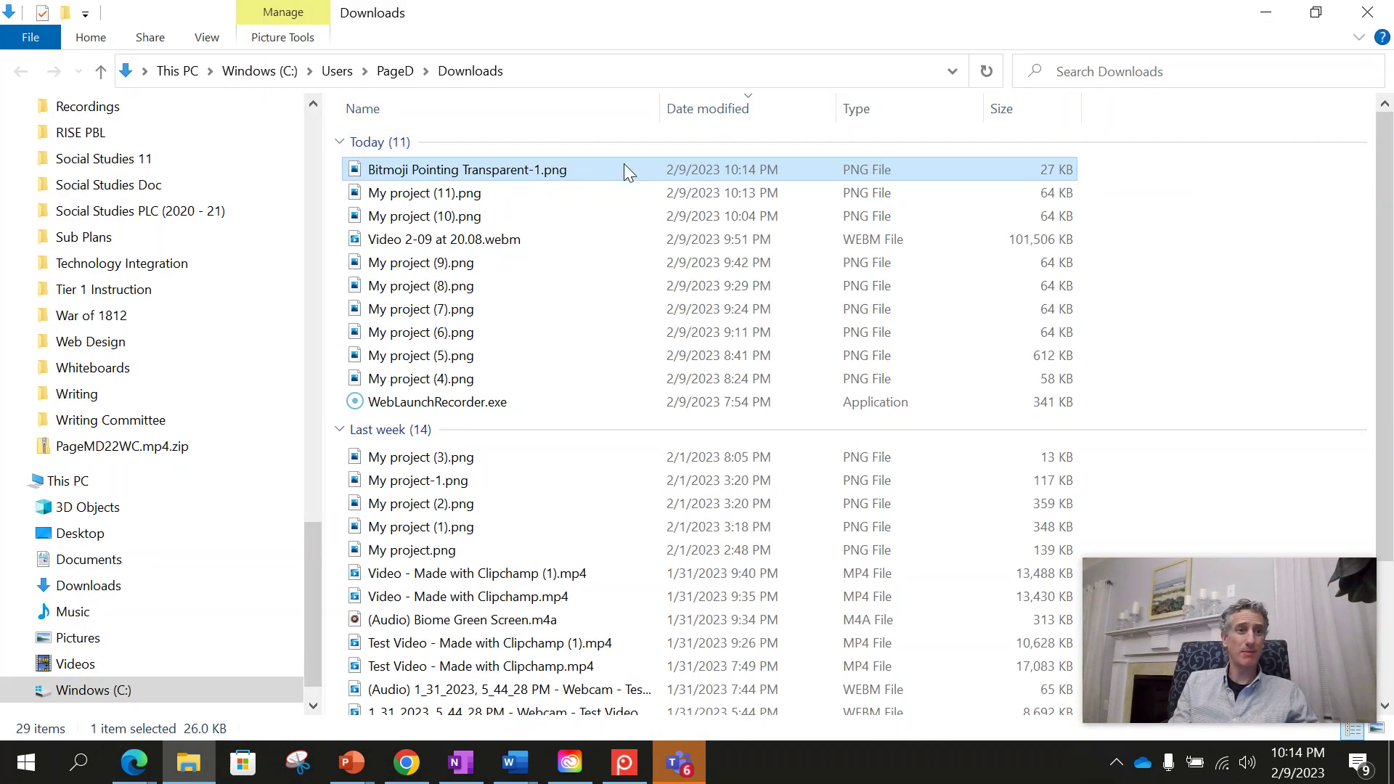
mouse_move(103, 289)
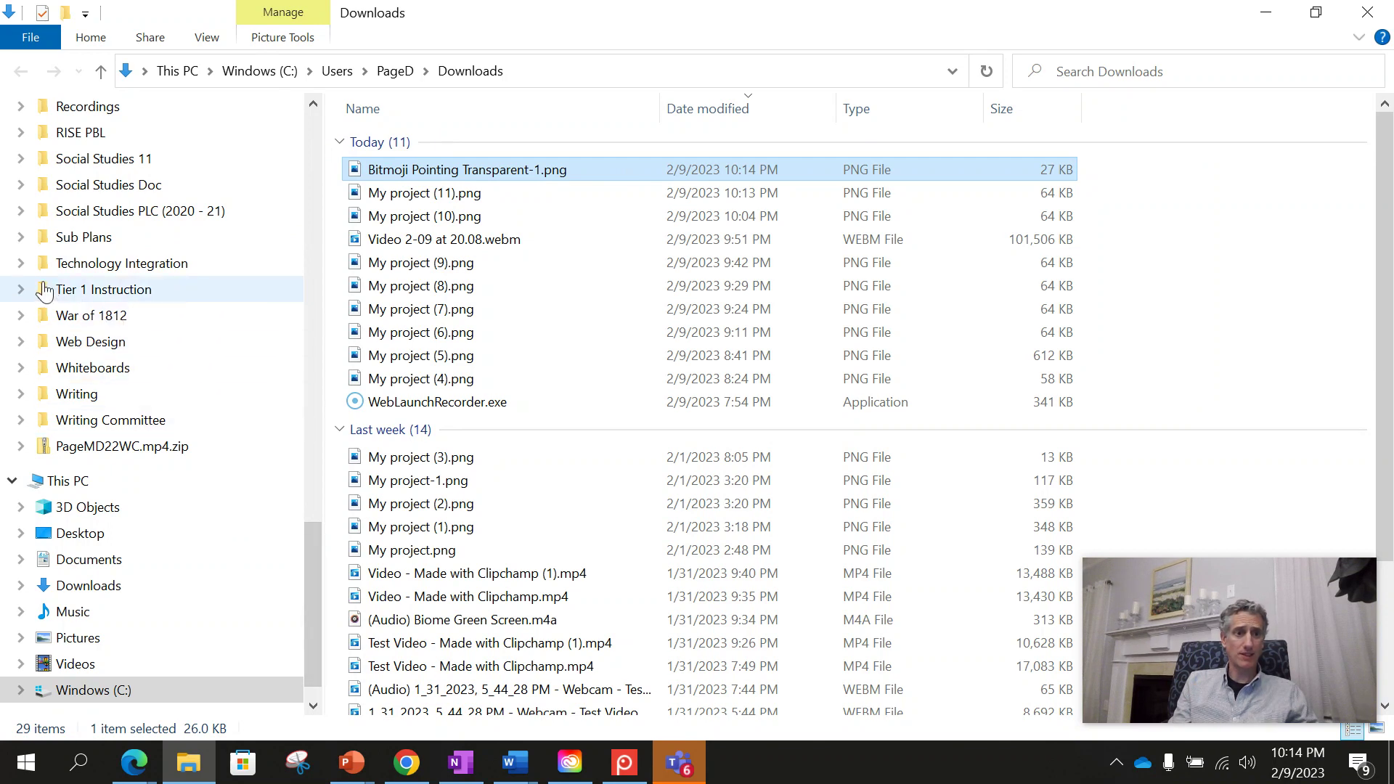
Move Bitmoji Pointing Transparent-1.png into the Technology Integration Adobe folder and close Explorer.
click(20, 263)
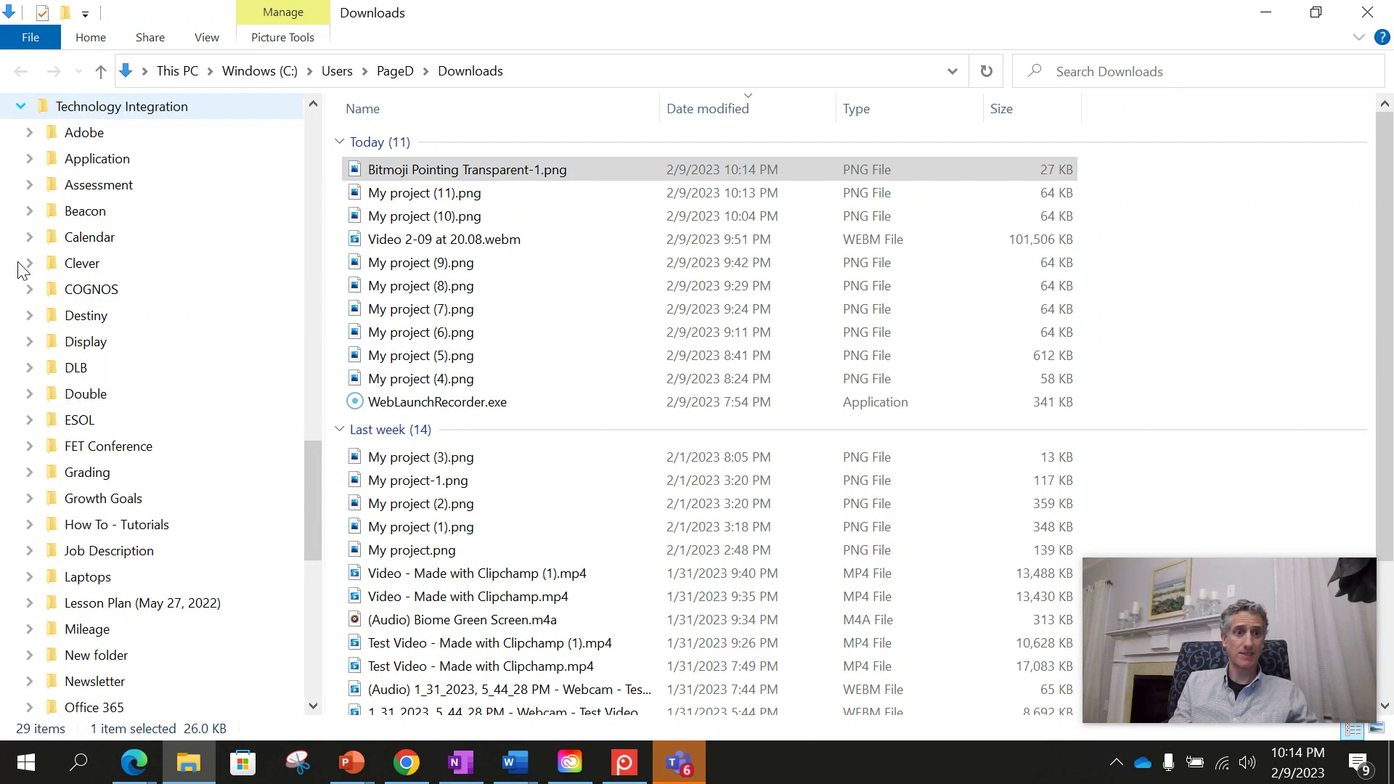
click(410, 173)
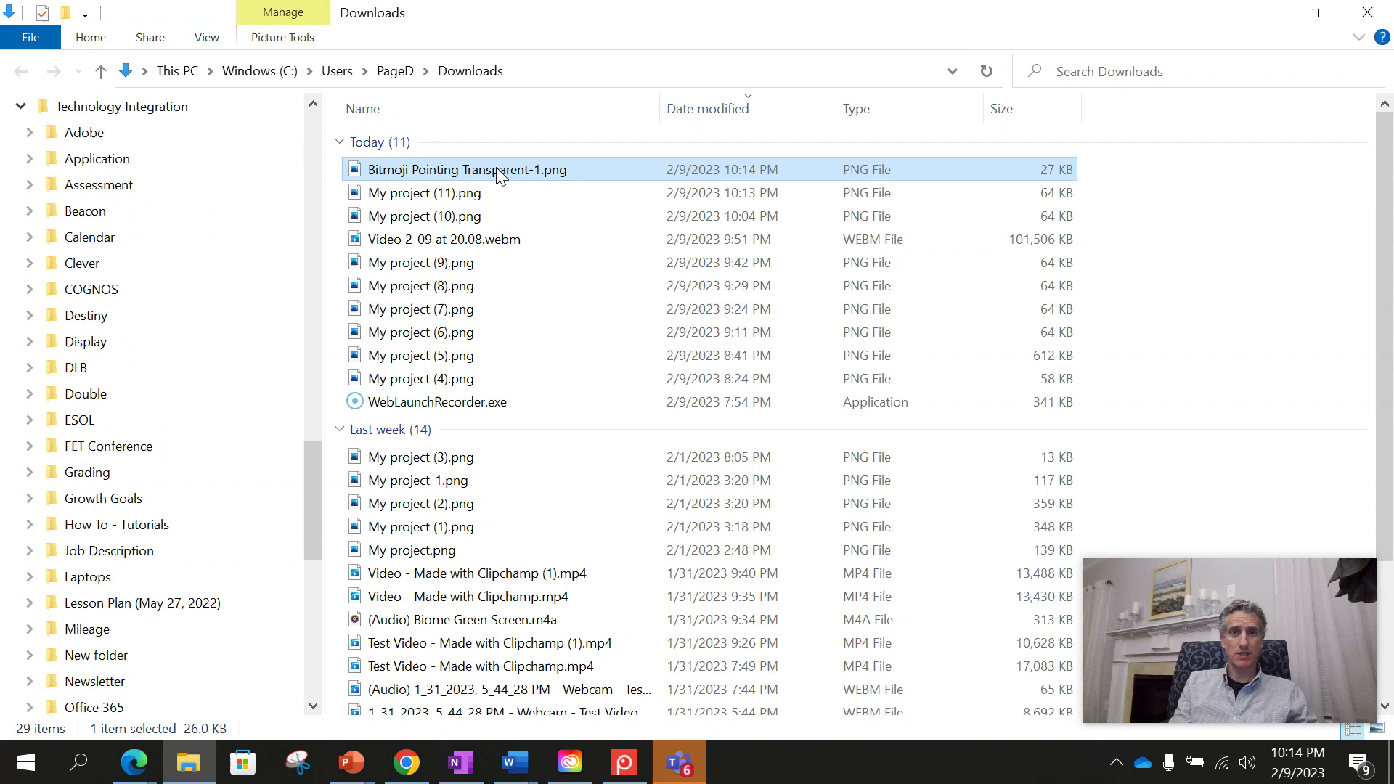
drag(553, 168, 116, 136)
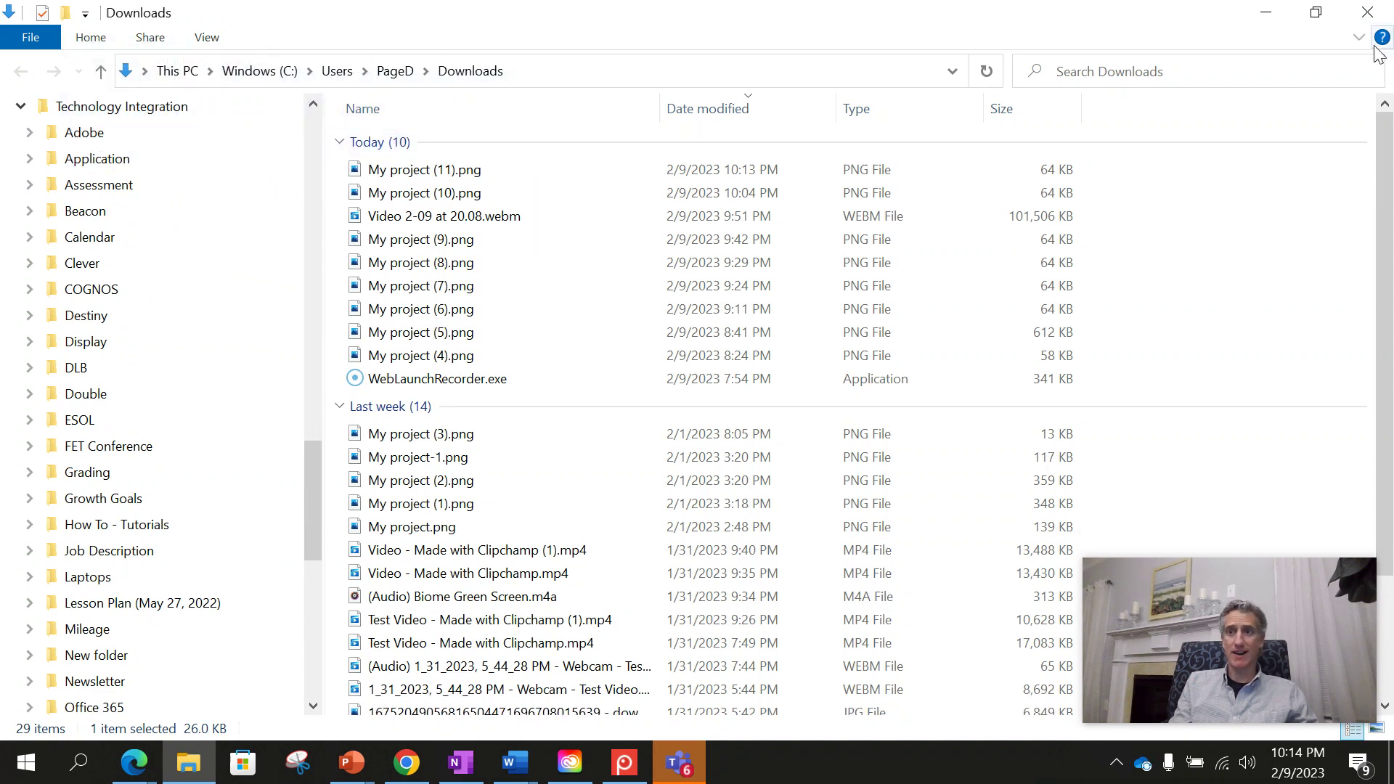
click(1370, 14)
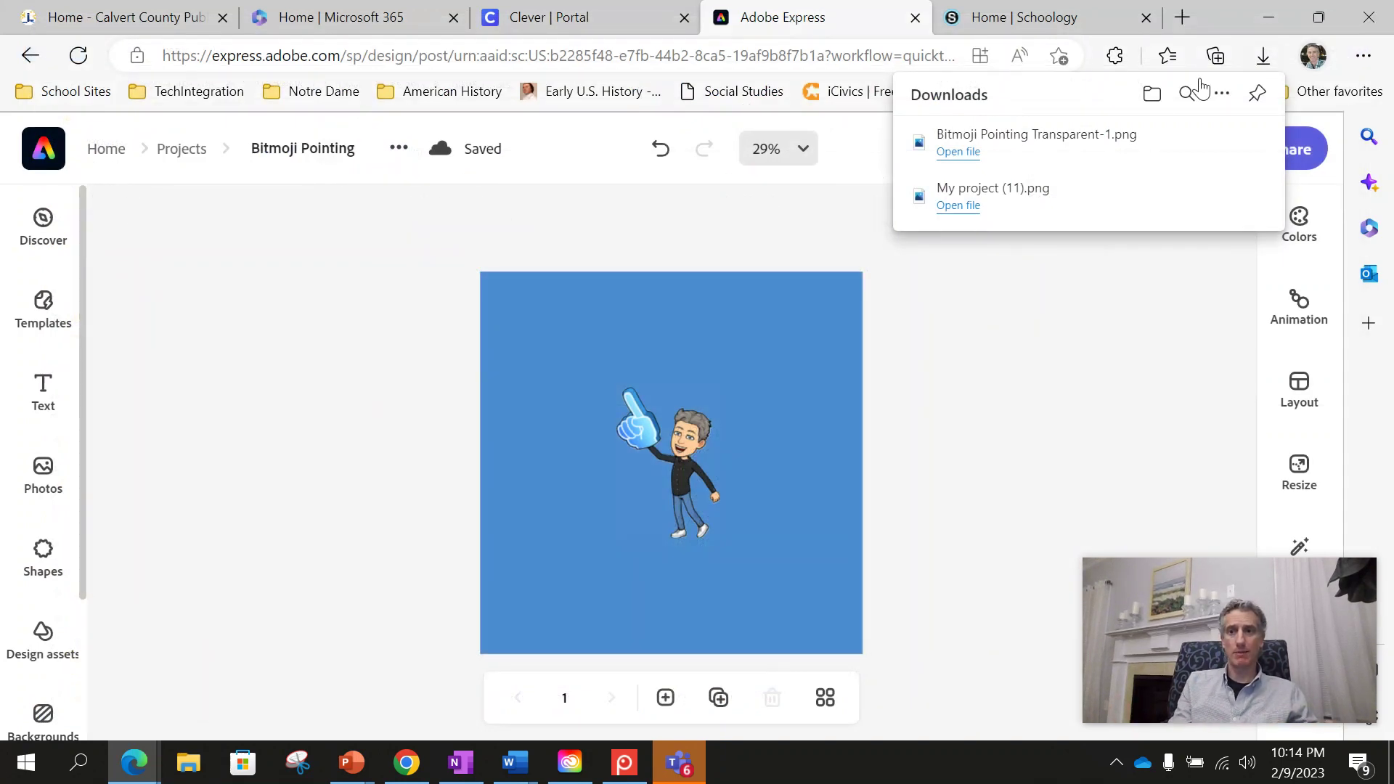
Dismiss the Edge downloads list and switch to the Classroom Directions presentation.
click(1046, 372)
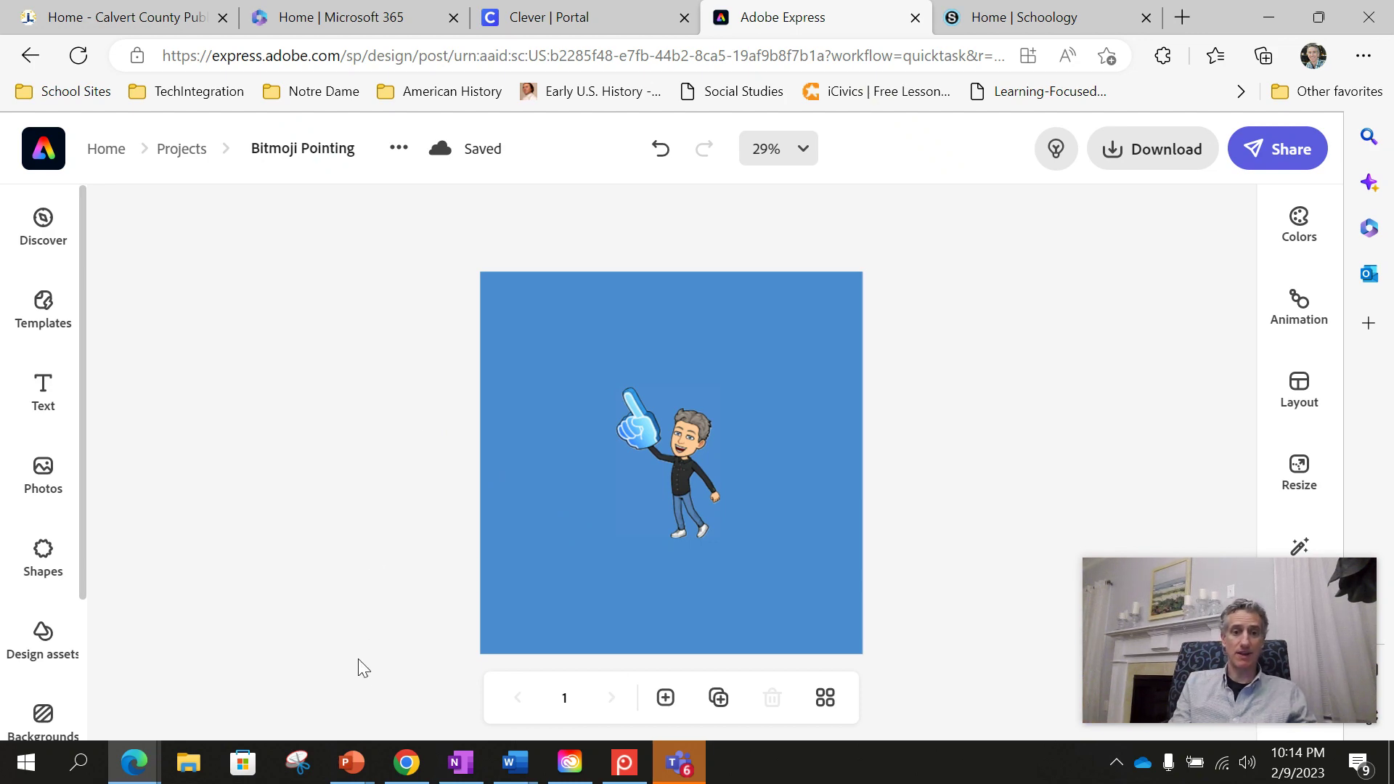
mouse_move(351, 763)
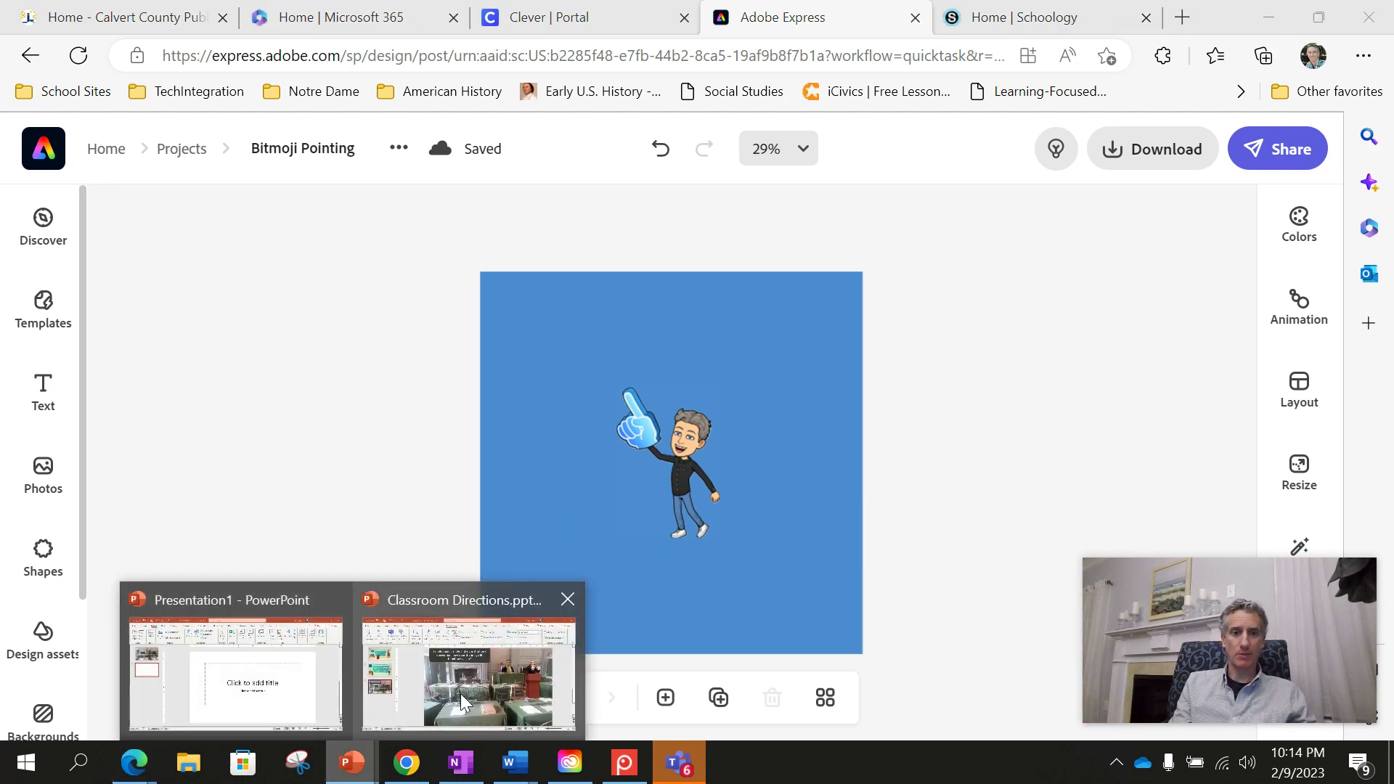
click(482, 703)
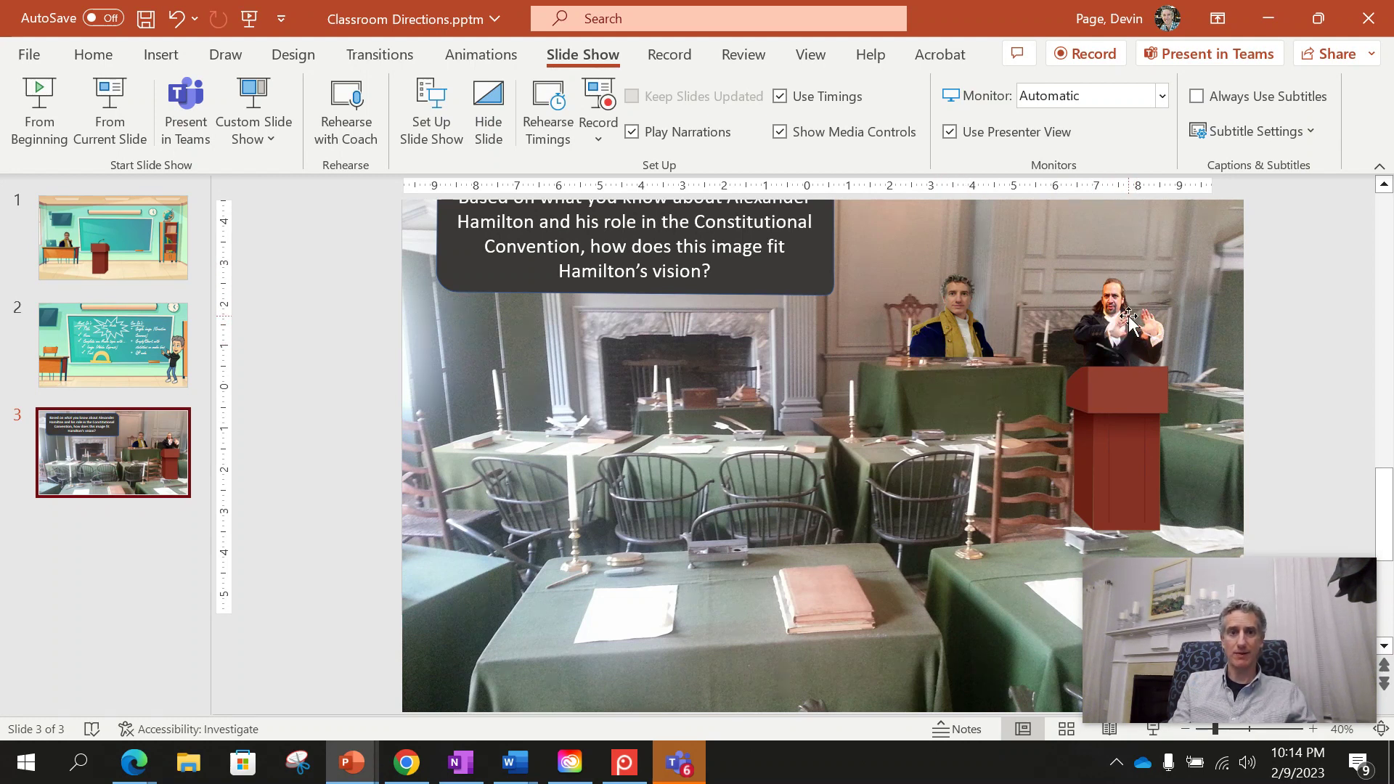
Insert Bitmoji Pointing Transparent-1.png from this device onto slide 3.
click(167, 58)
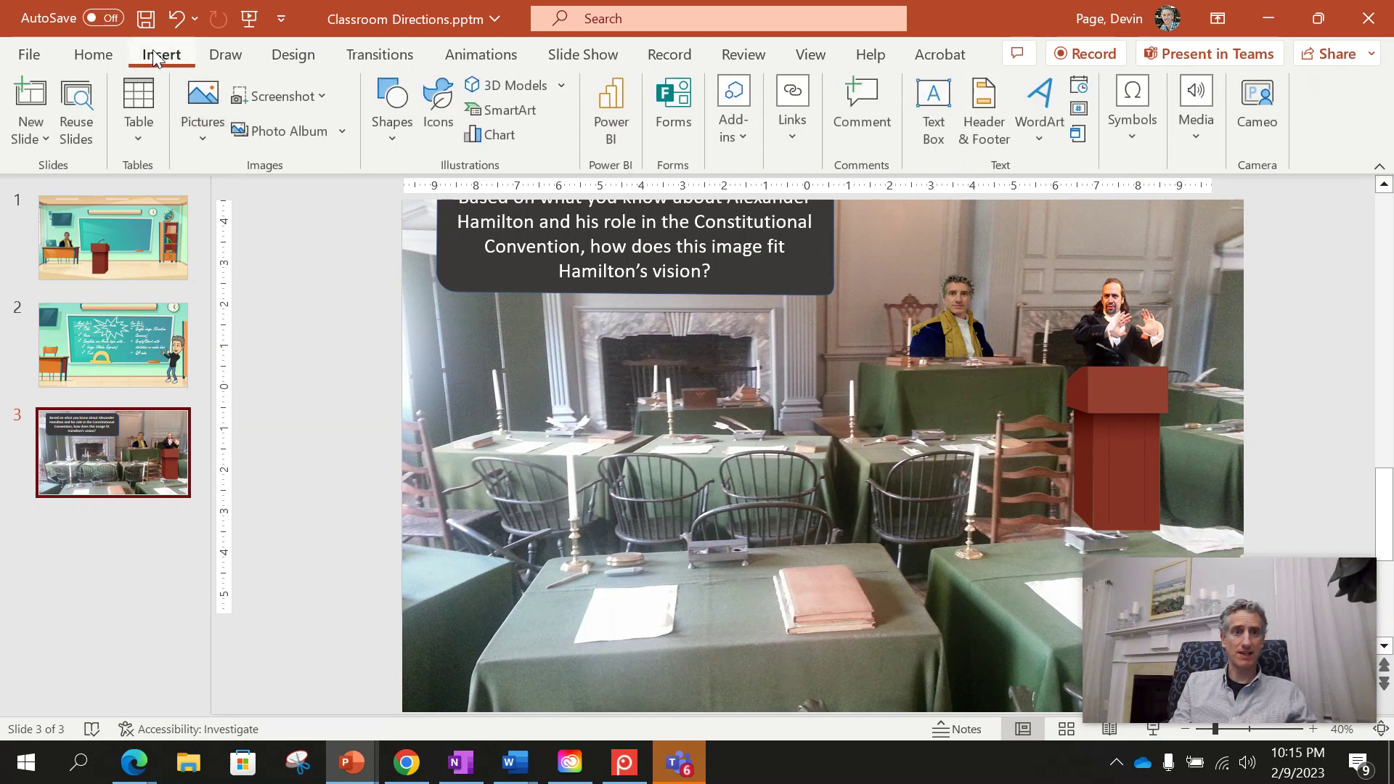
click(204, 127)
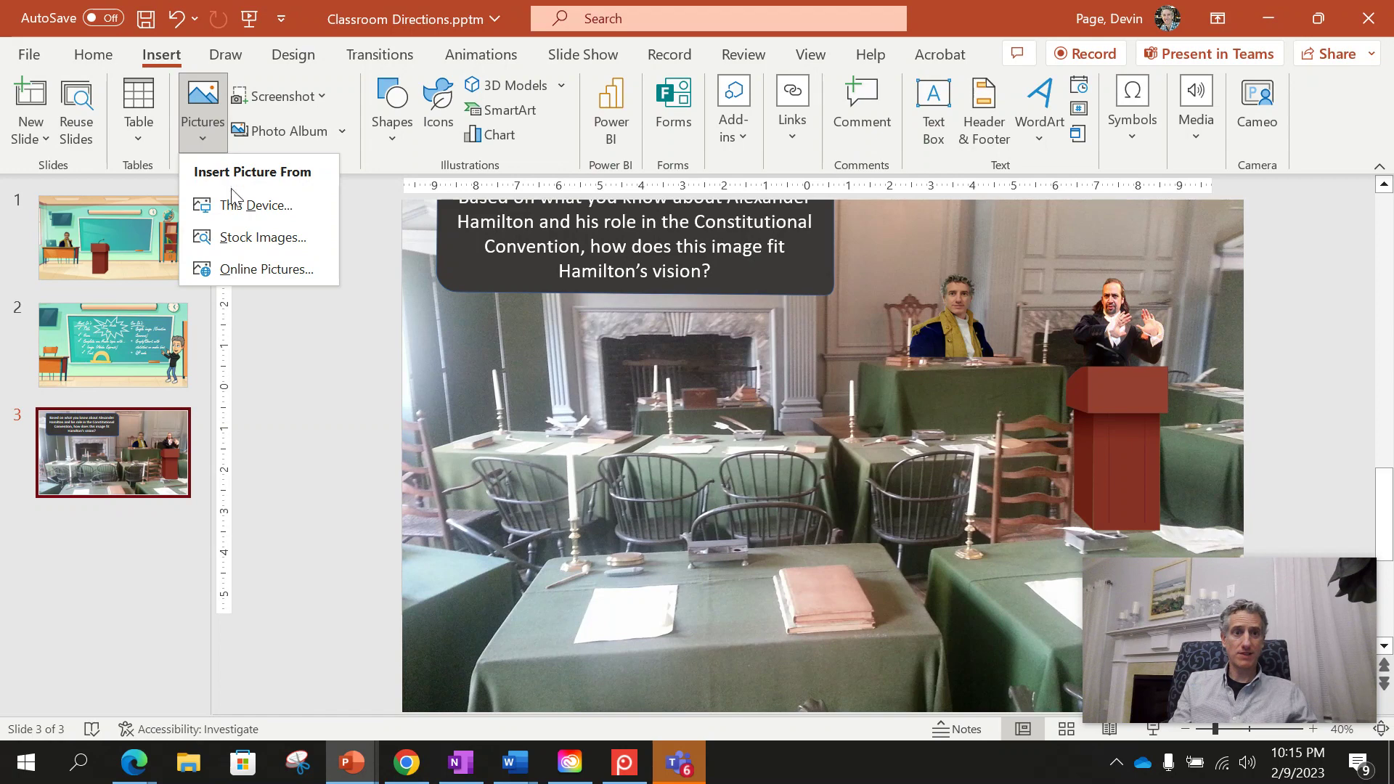
click(242, 207)
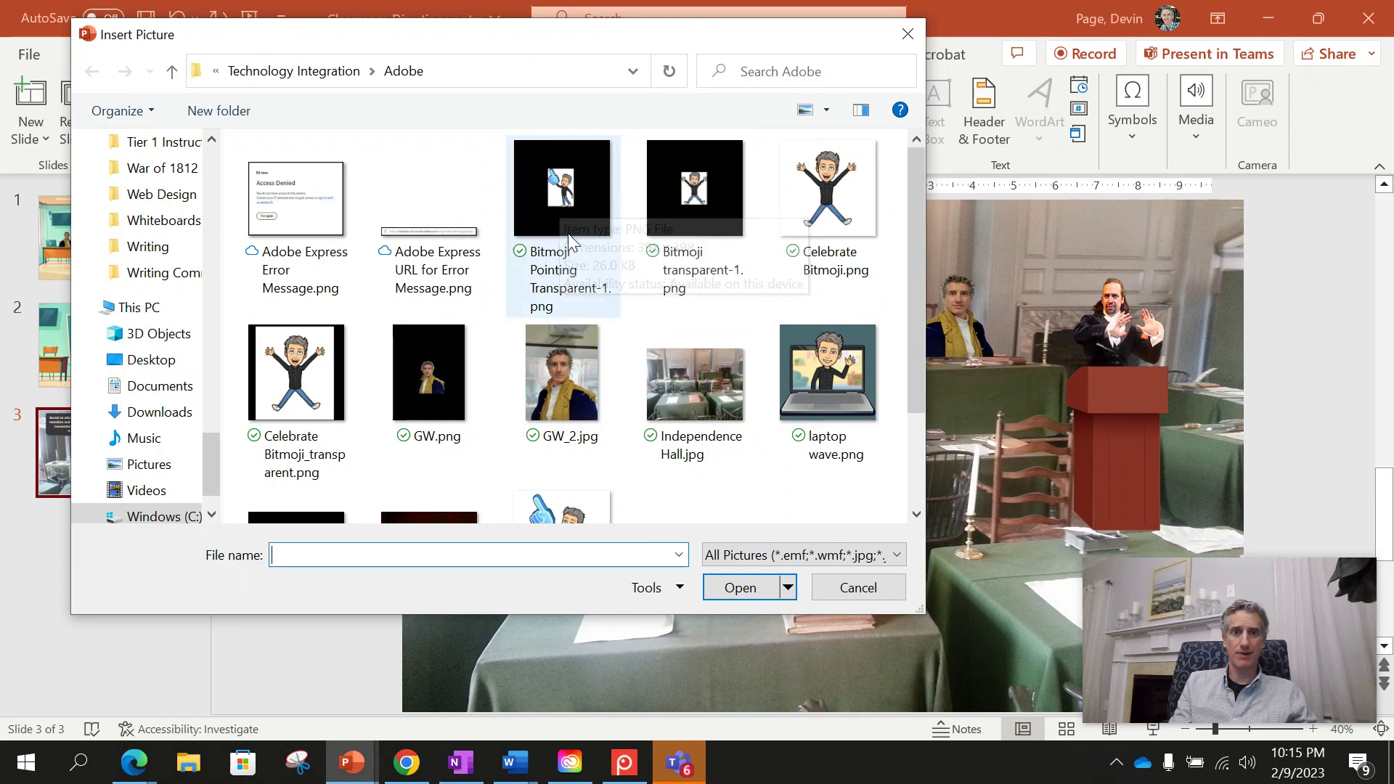
click(567, 201)
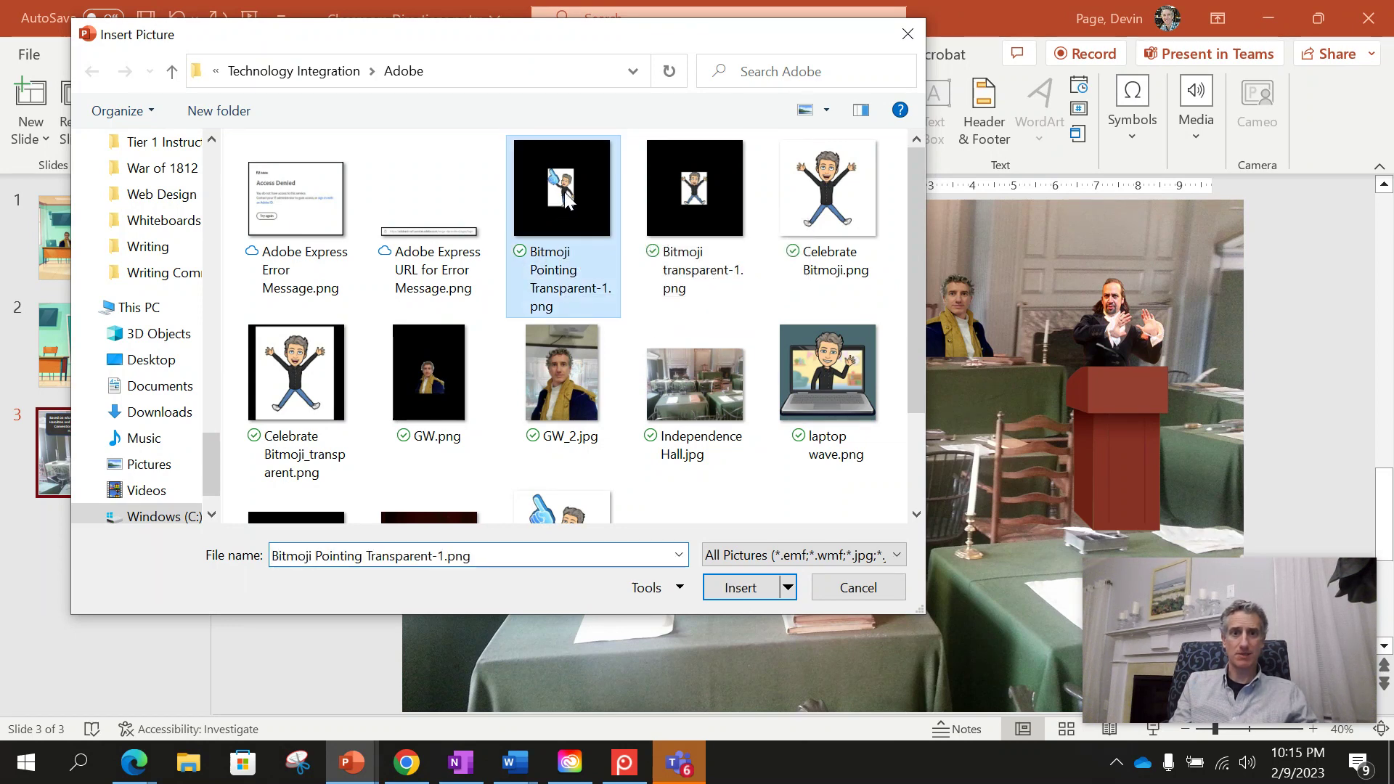
click(740, 592)
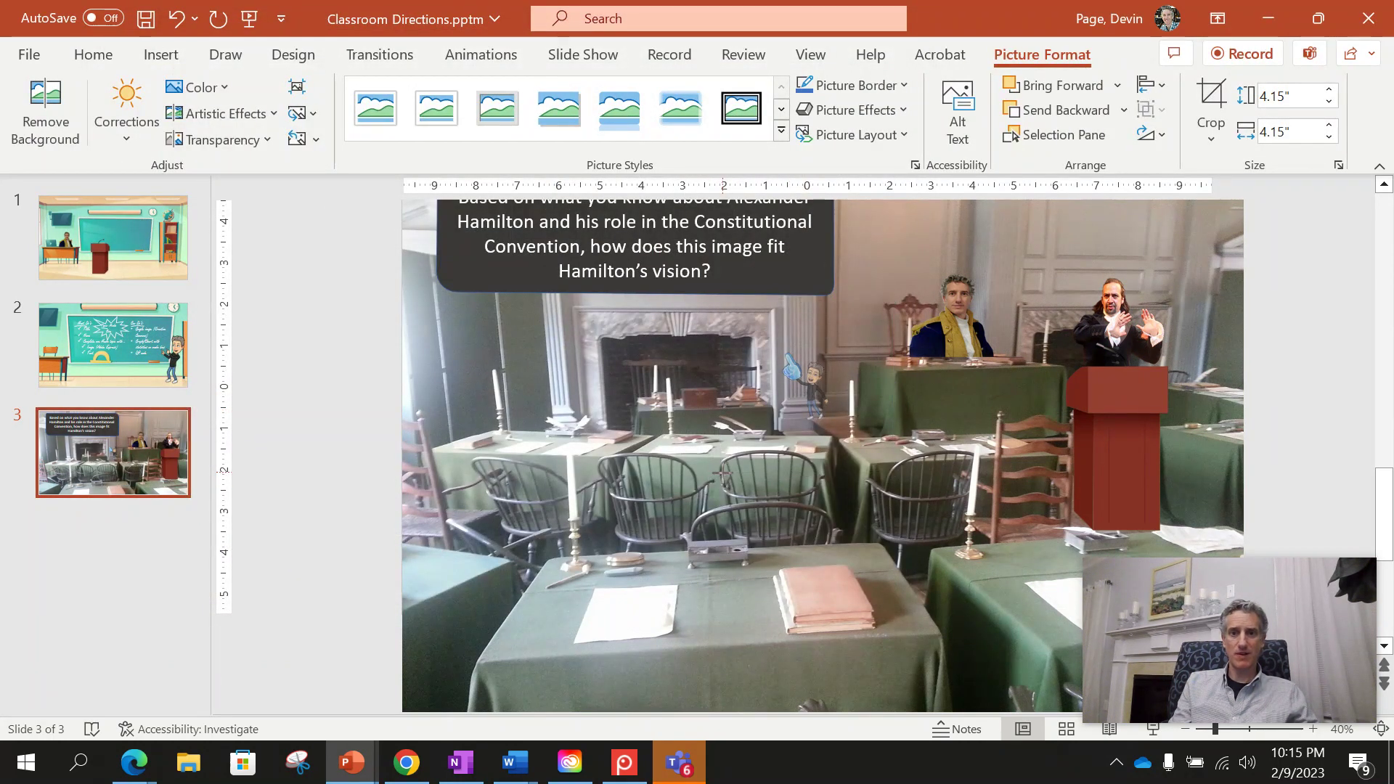
Resize the Bitmoji to 10.38 inches and nudge it up beneath the question box.
drag(722, 473, 516, 677)
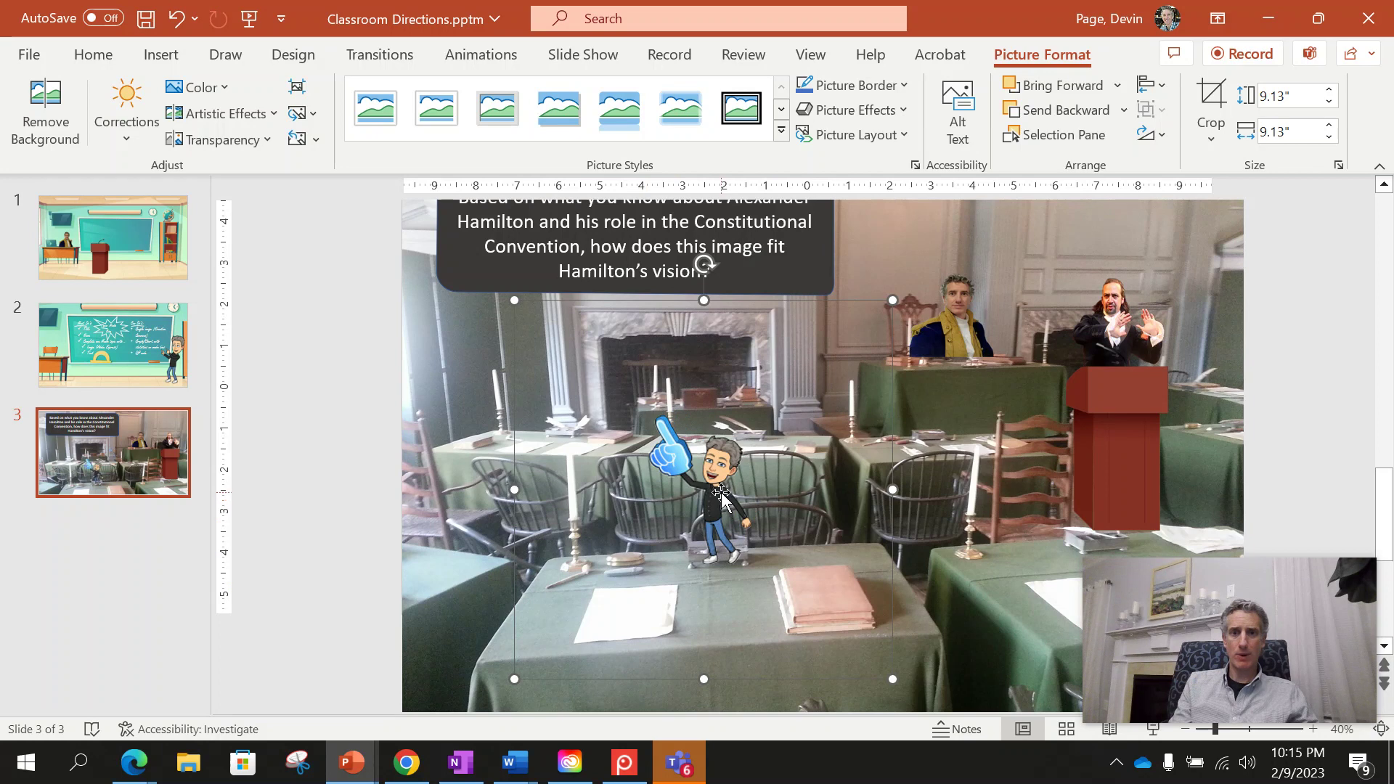
drag(719, 499, 773, 375)
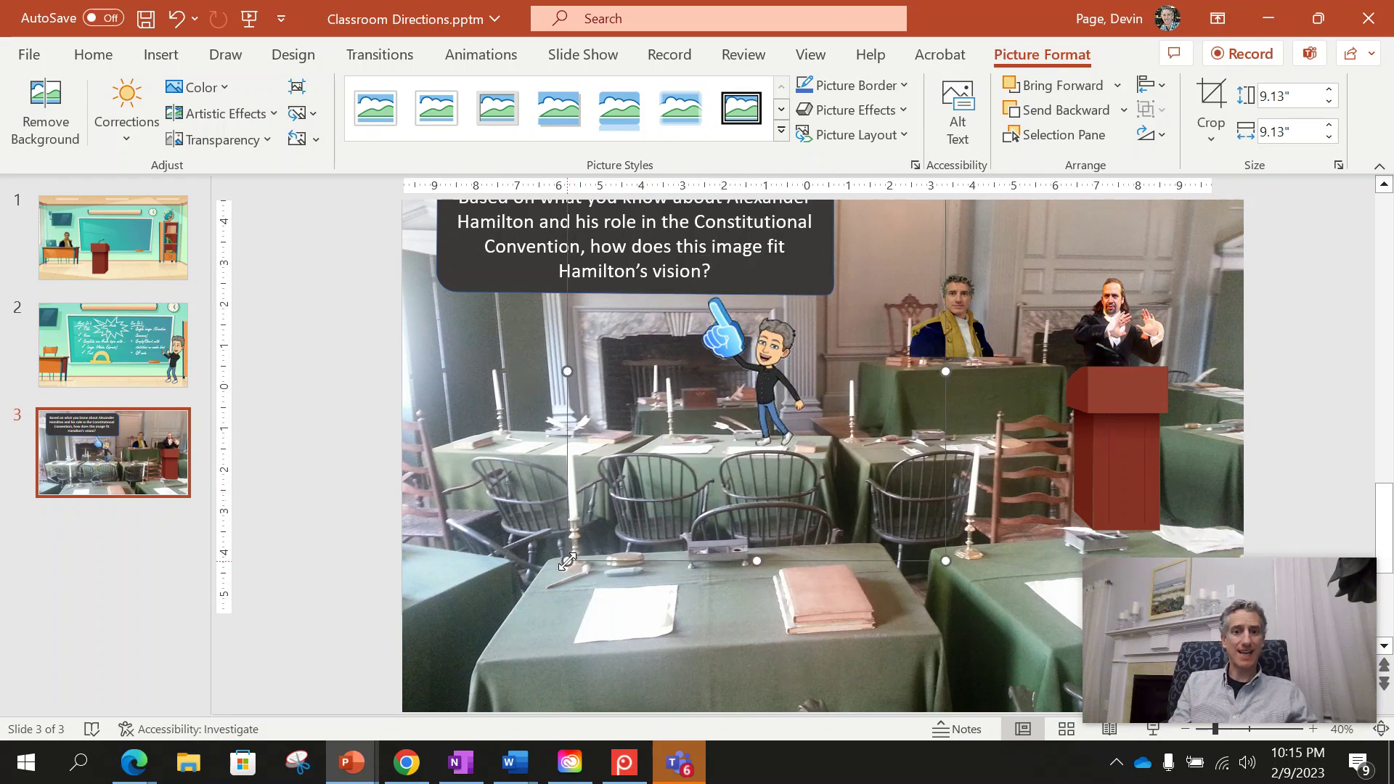
drag(567, 561, 515, 612)
mouse_move(748, 417)
mouse_down()
mouse_move(760, 392)
mouse_move(794, 378)
mouse_up()
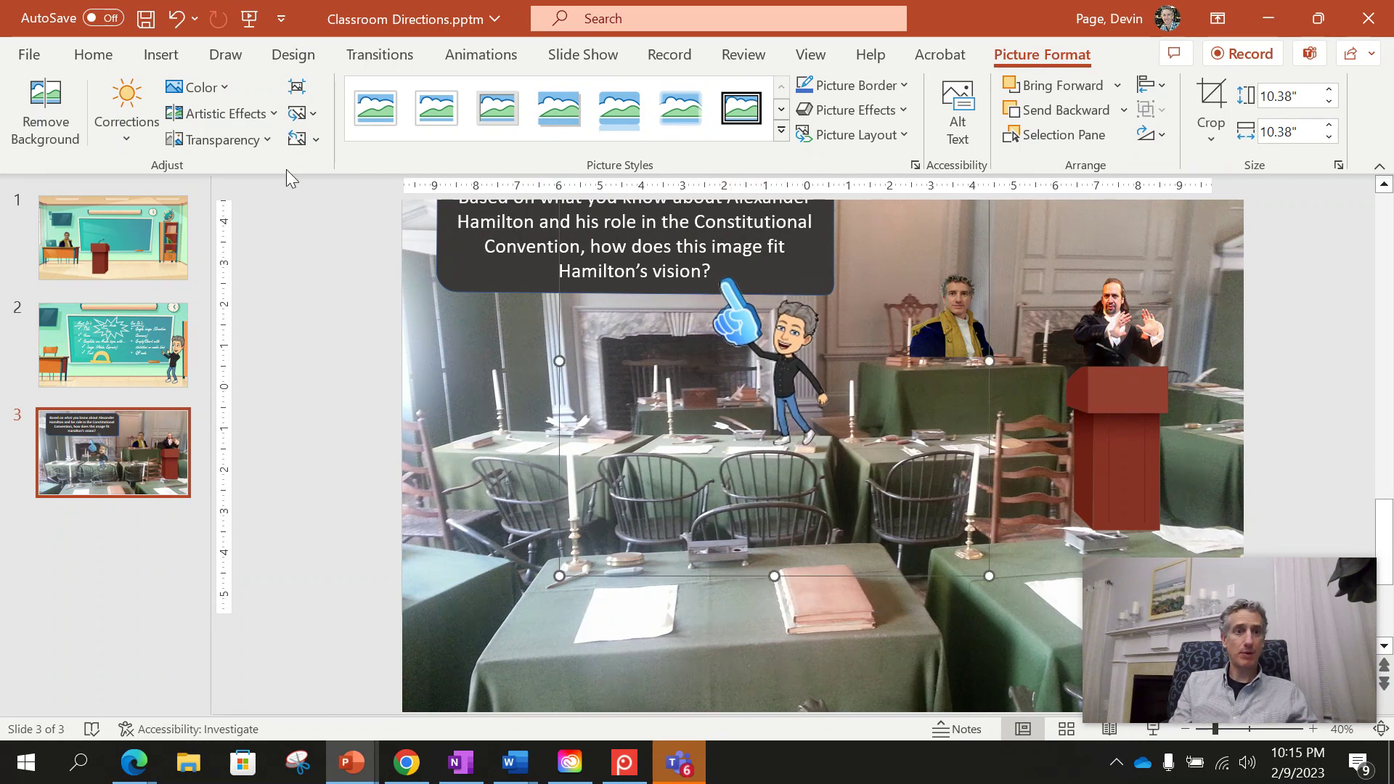
click(571, 56)
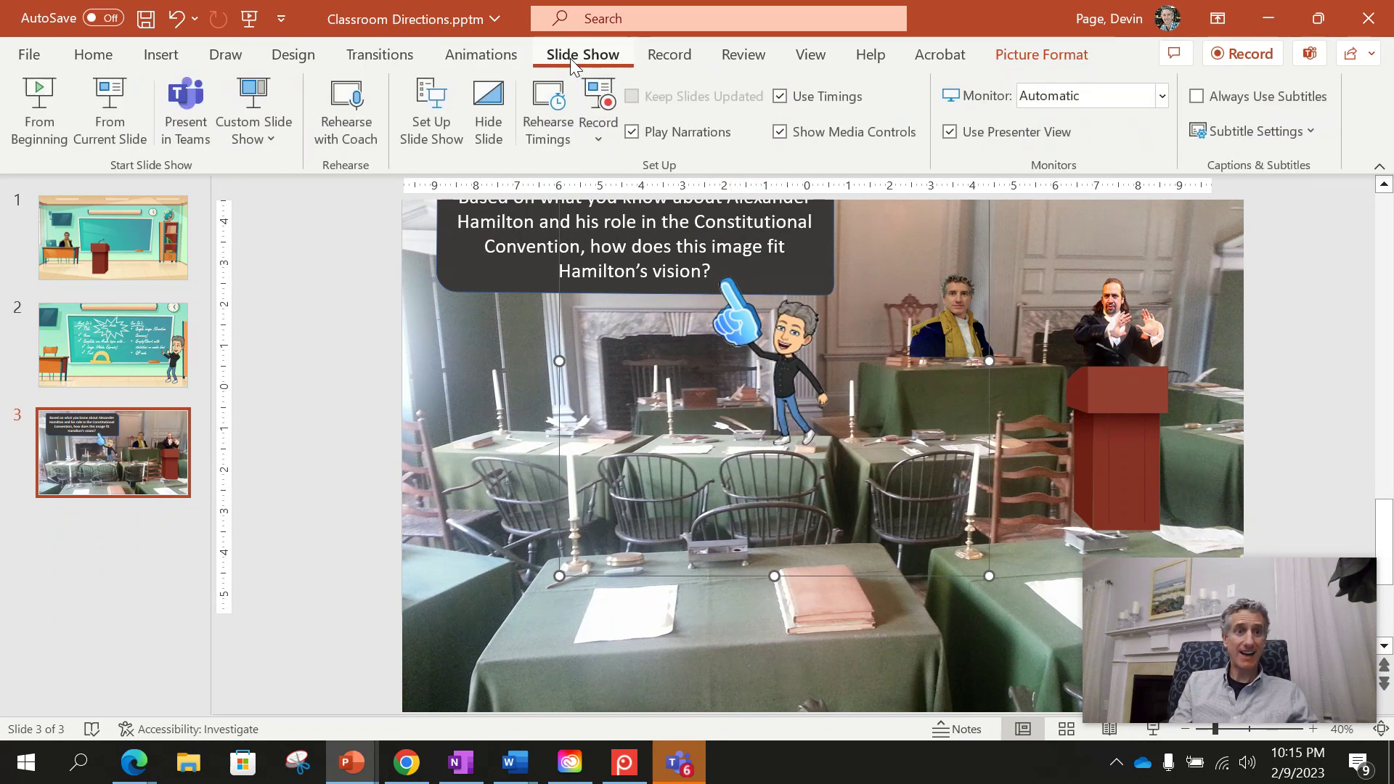
Play slide 3 as a slide show, end it with Esc, and return to Adobe Express.
click(115, 120)
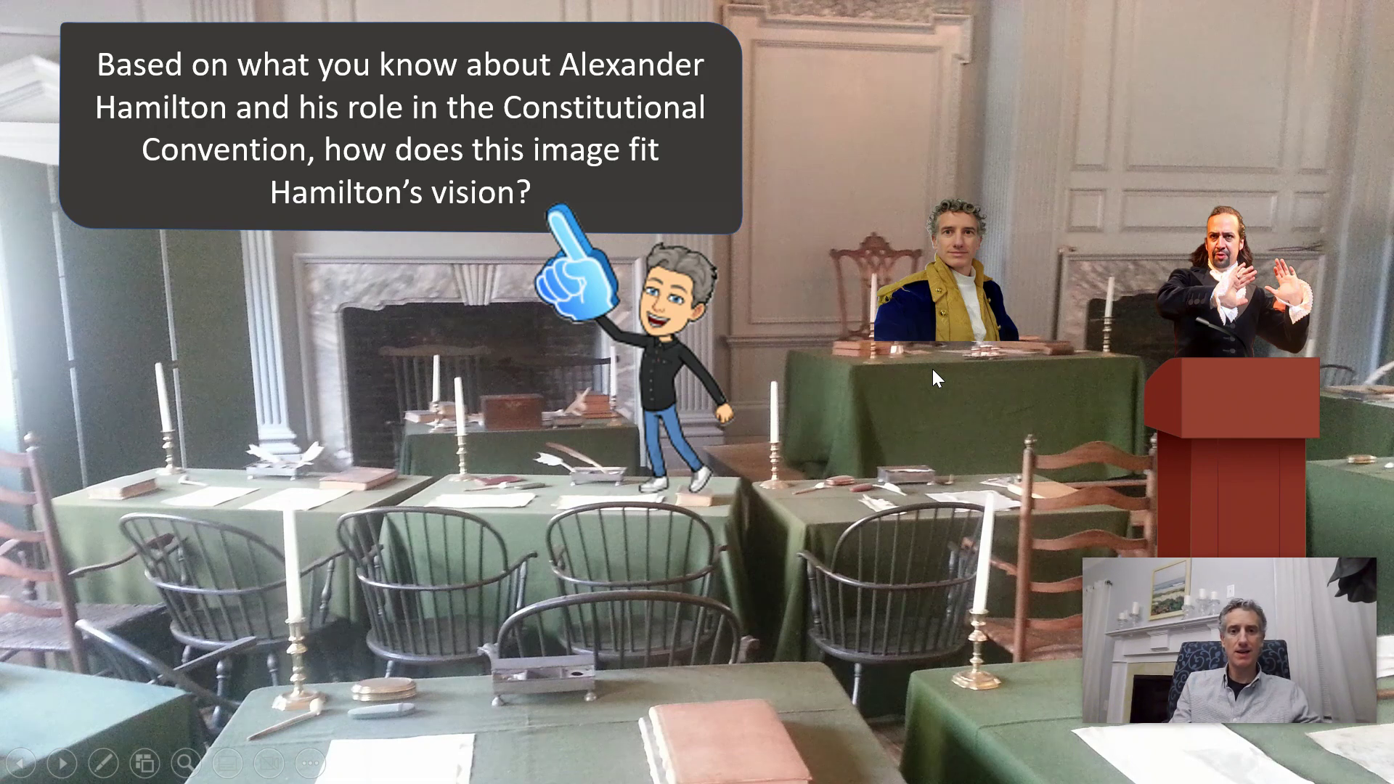
key(Escape)
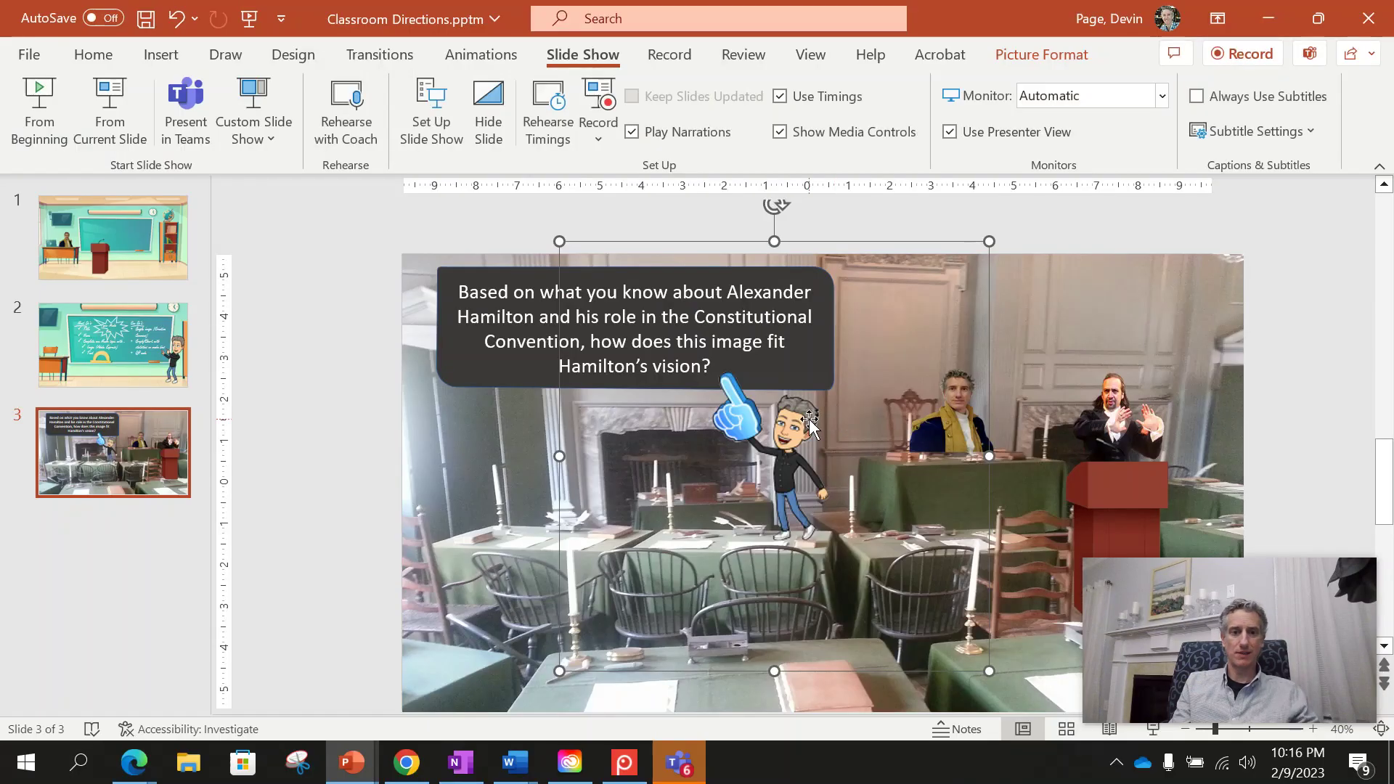
mouse_move(134, 762)
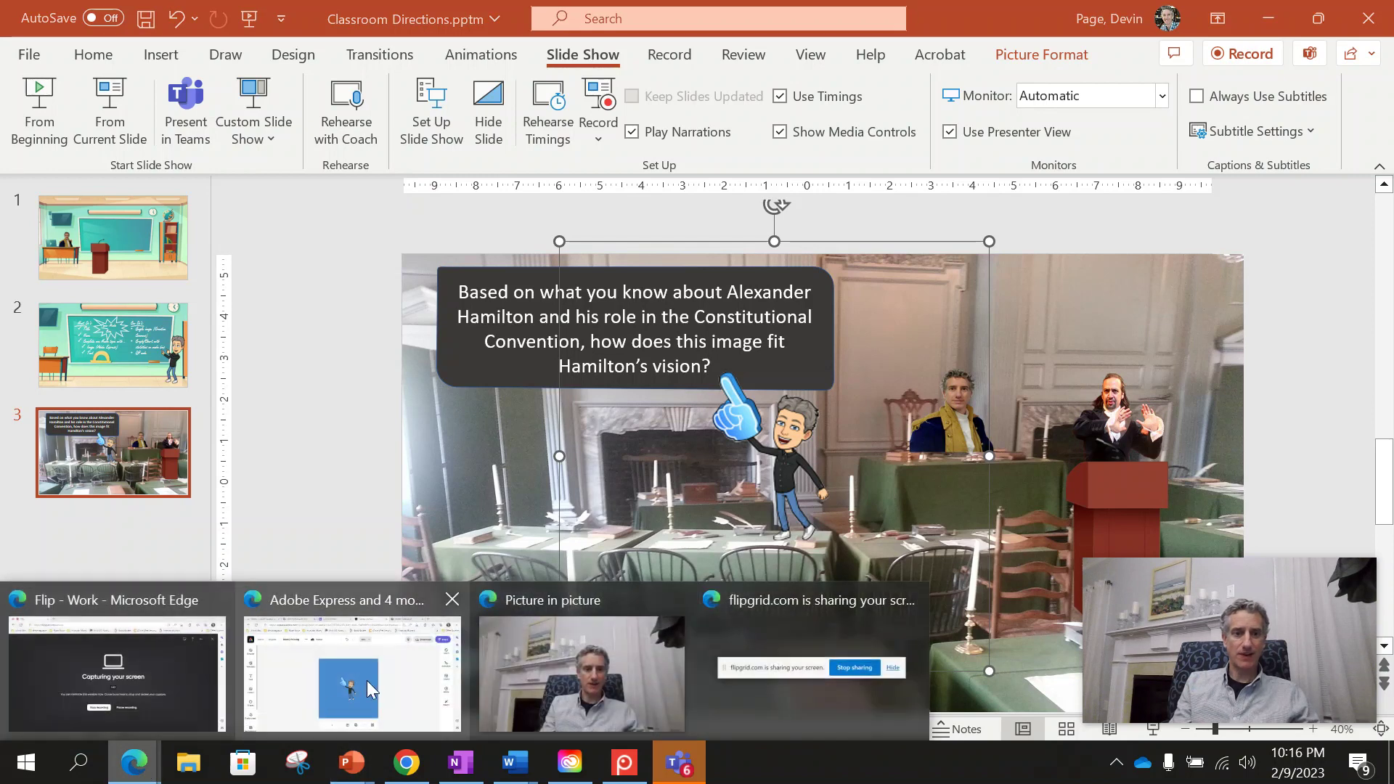
click(411, 672)
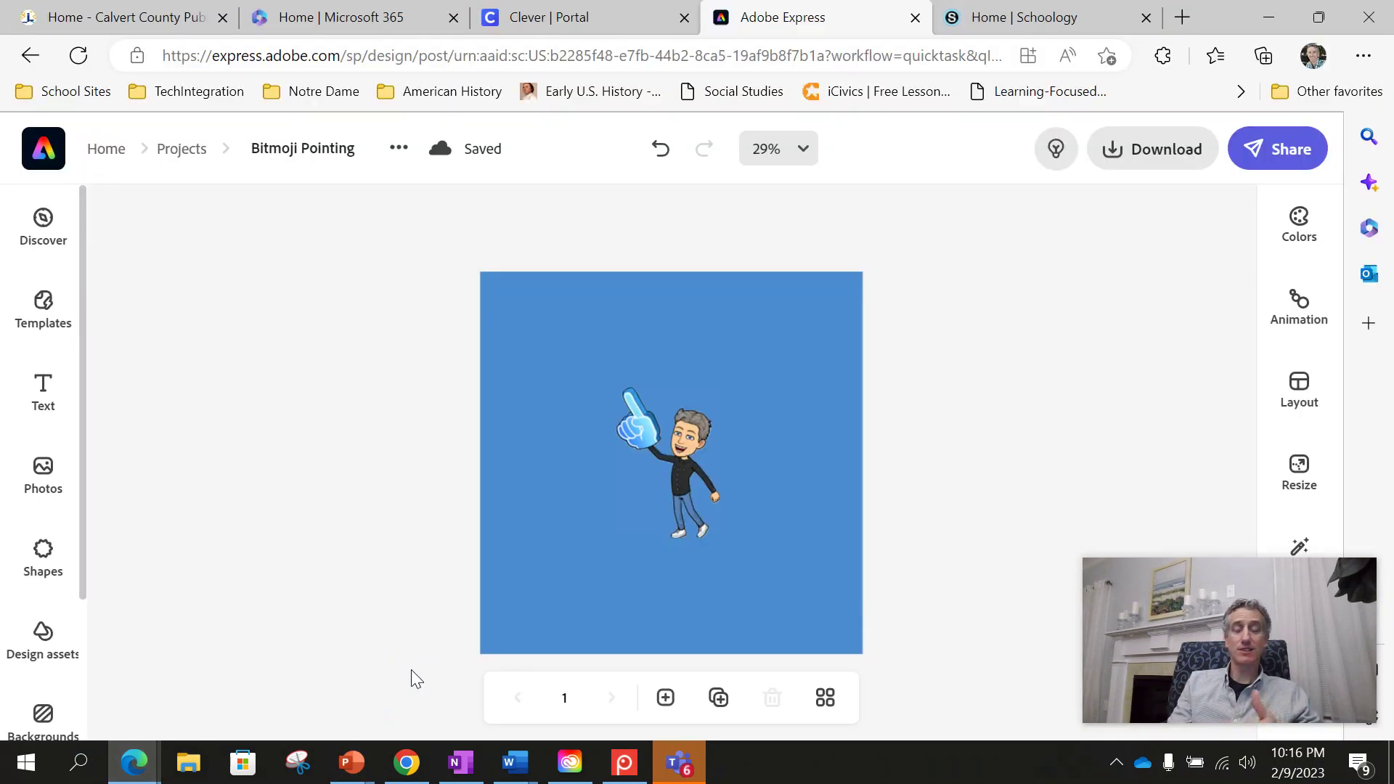